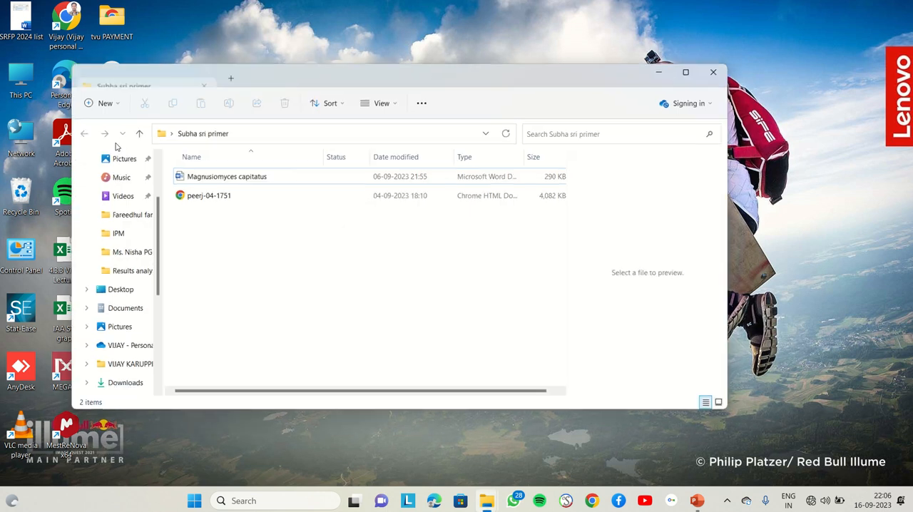
Open the Magnusiomyces capitatus document, skim its BLAST result and protein entries, and close it.
click(245, 178)
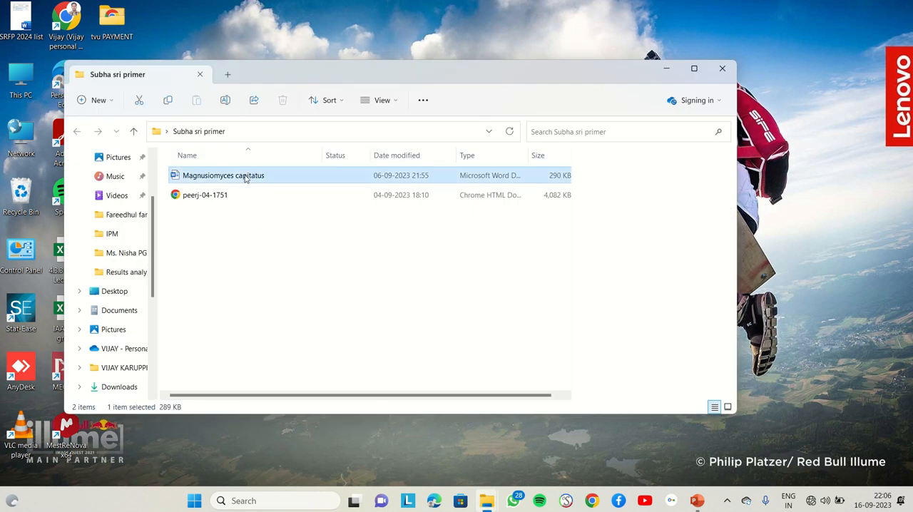
double_click(244, 178)
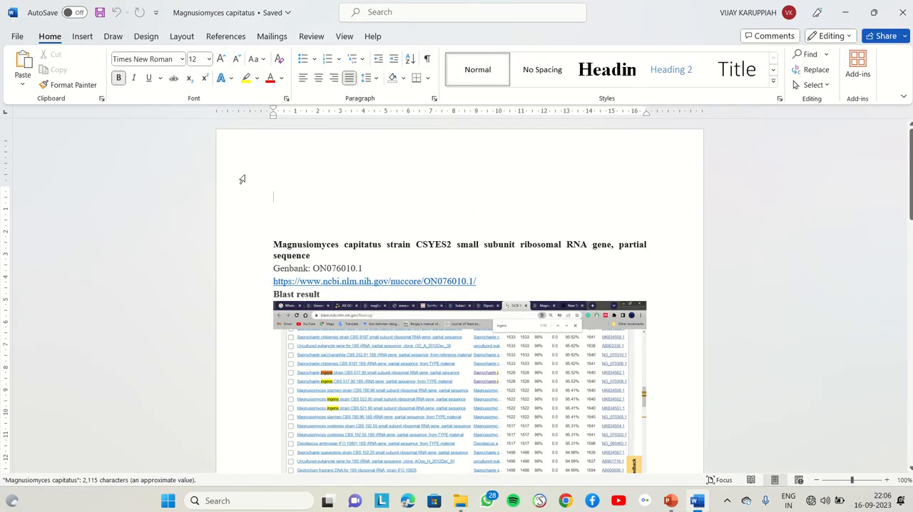
scroll(385, 346, down, 15)
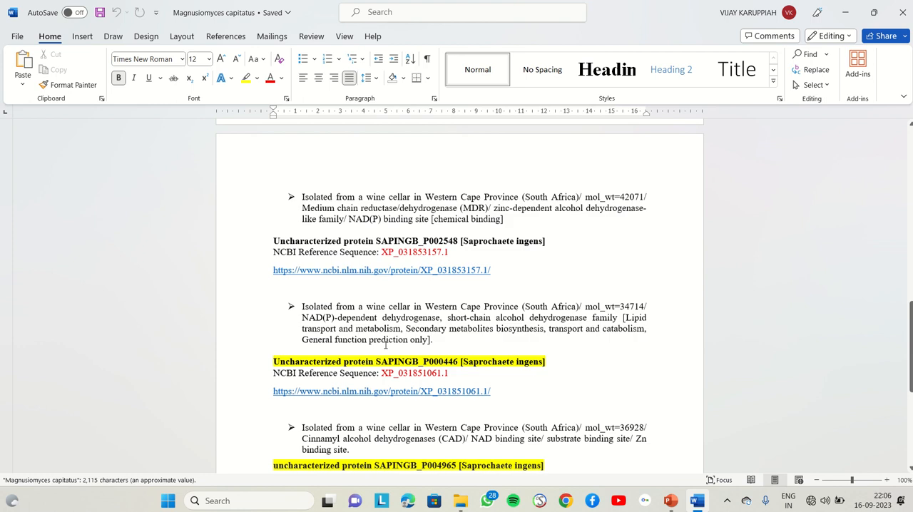
scroll(386, 345, down, 5)
scroll(386, 346, up, 13)
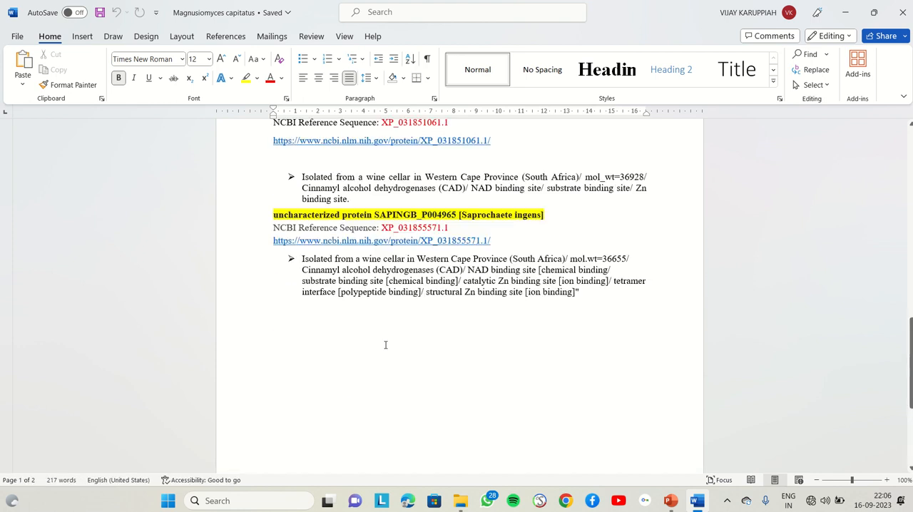
scroll(385, 346, up, 10)
scroll(386, 346, down, 3)
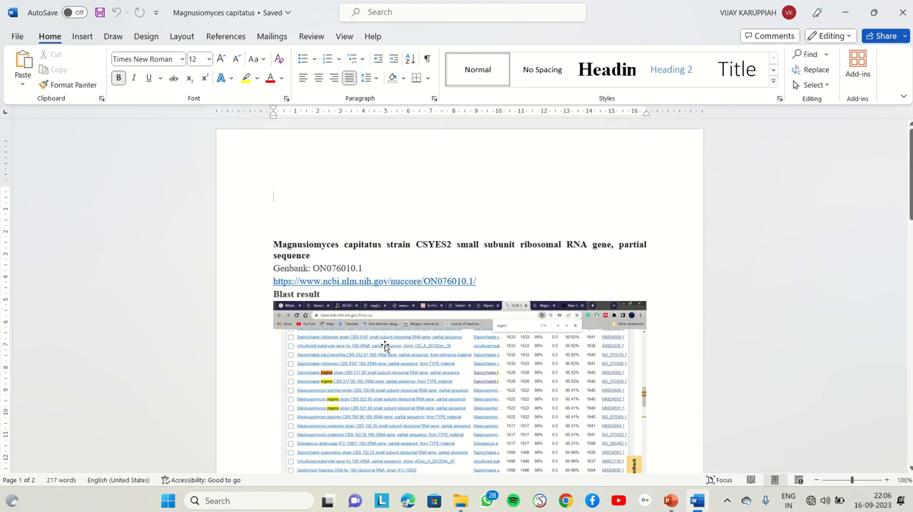
scroll(385, 346, down, 3)
scroll(385, 346, up, 6)
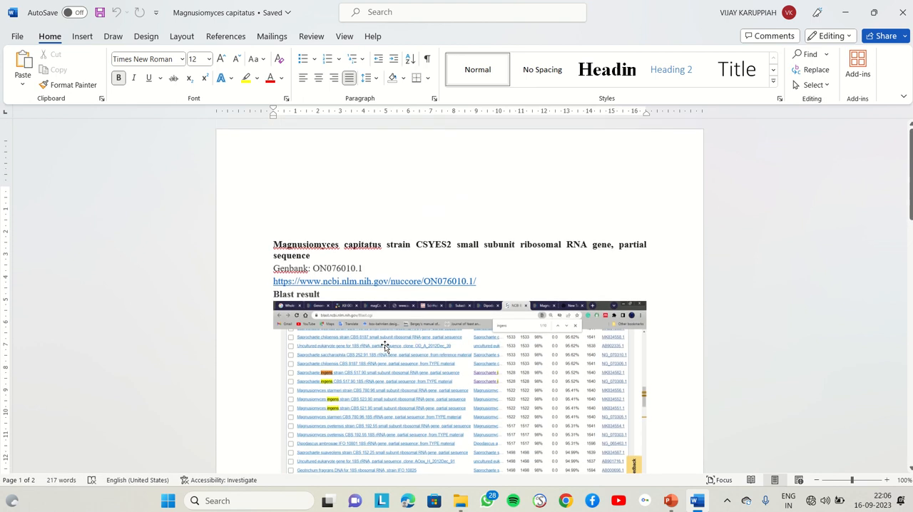
click(901, 10)
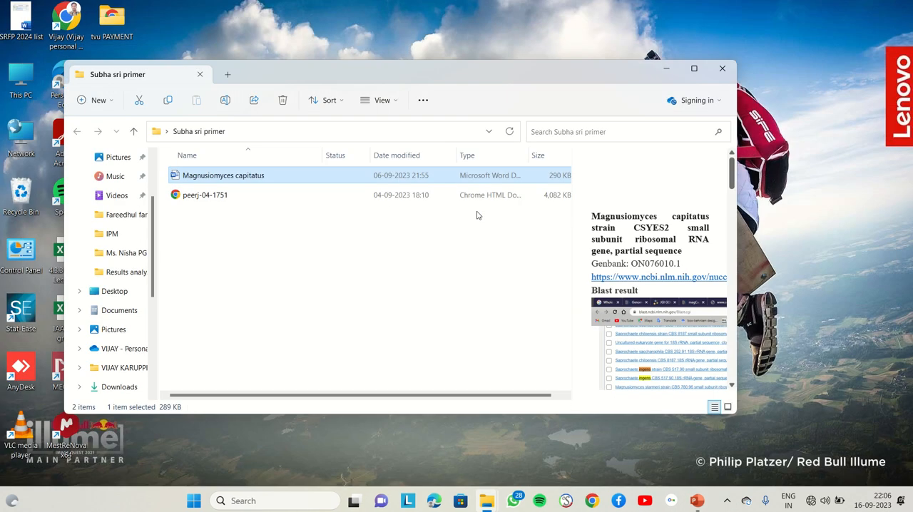
click(349, 271)
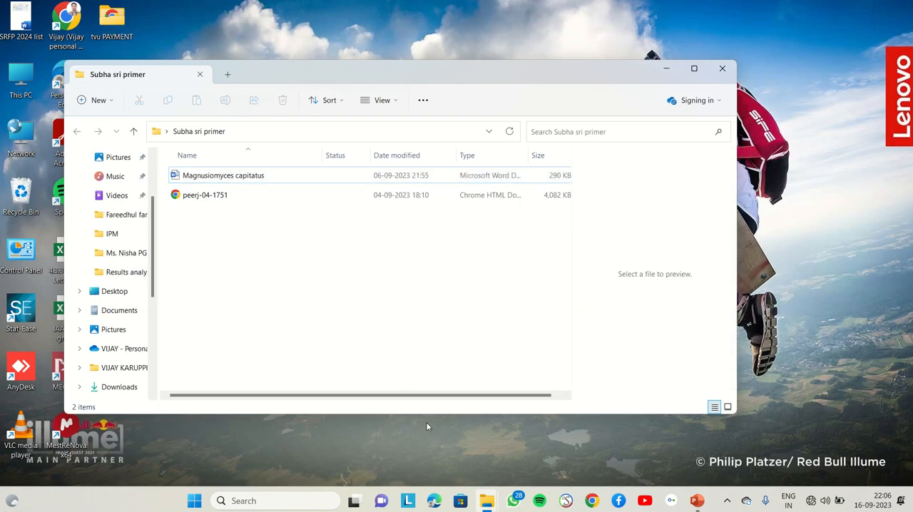
Connect the computer to the secured personal Wi-Fi network.
click(825, 501)
click(756, 276)
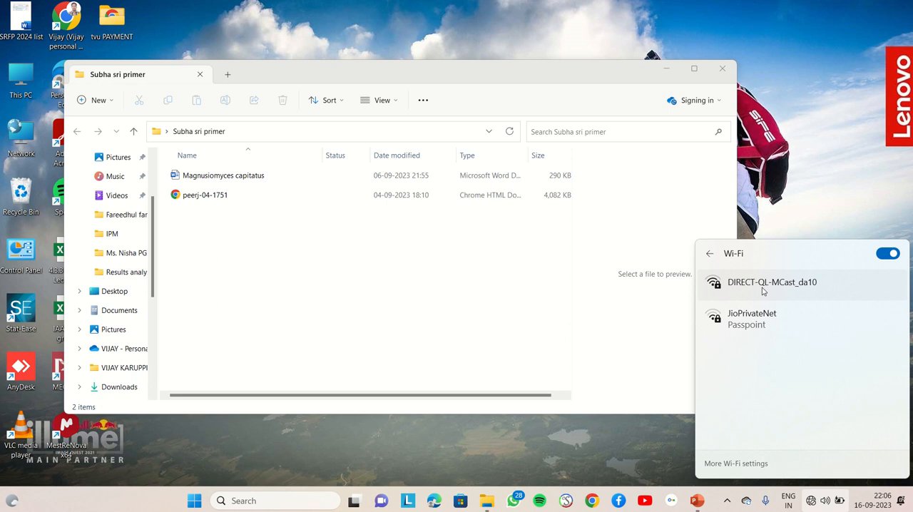
click(778, 288)
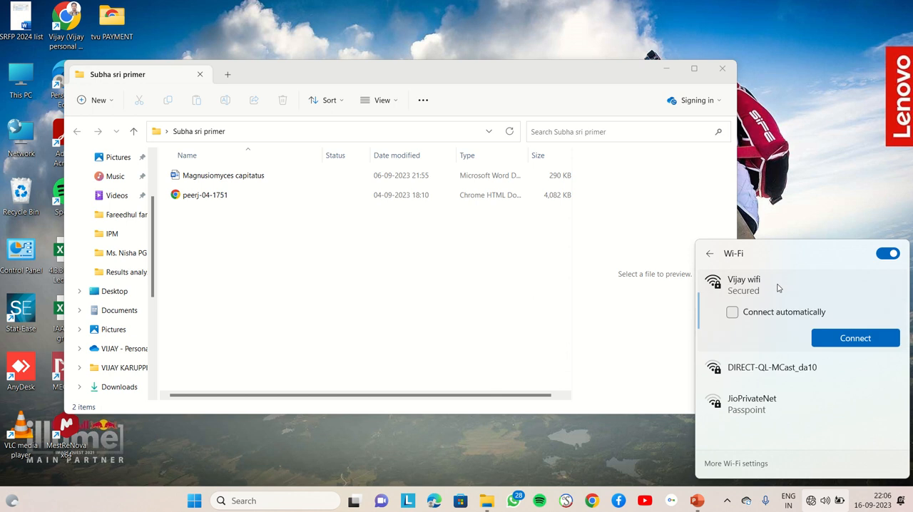
click(847, 341)
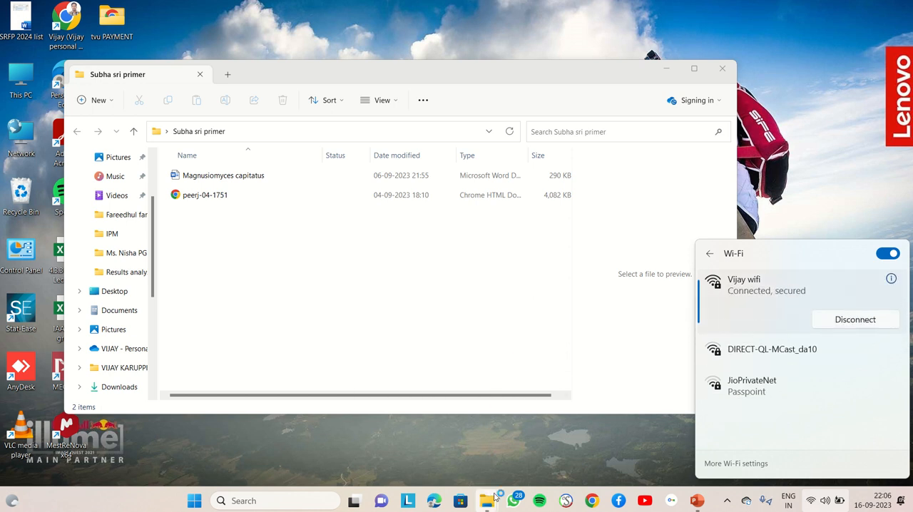
Switch to Google Chrome with the personal profile and open the Gmail inbox.
mouse_move(493, 504)
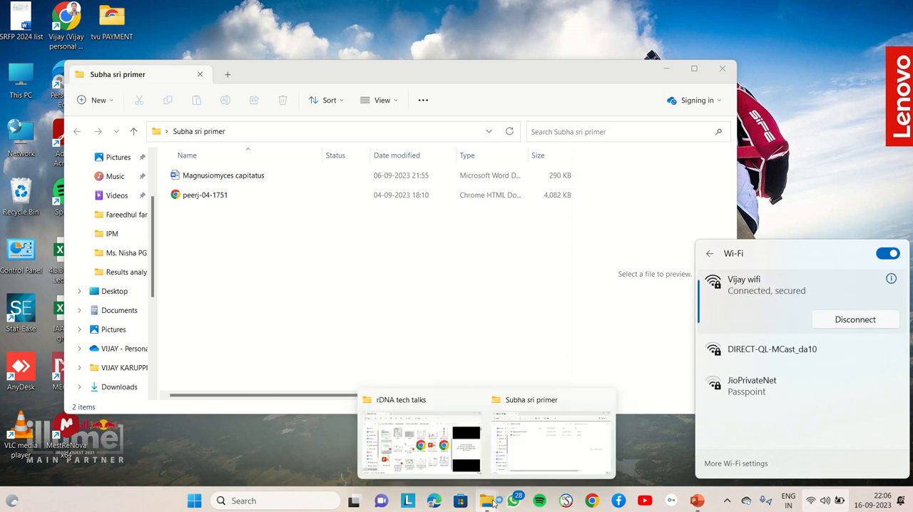
click(600, 503)
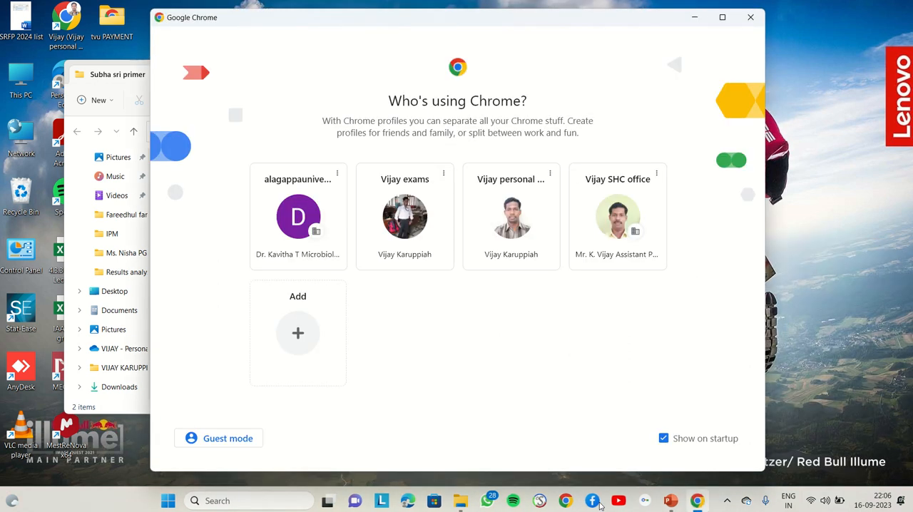
click(497, 210)
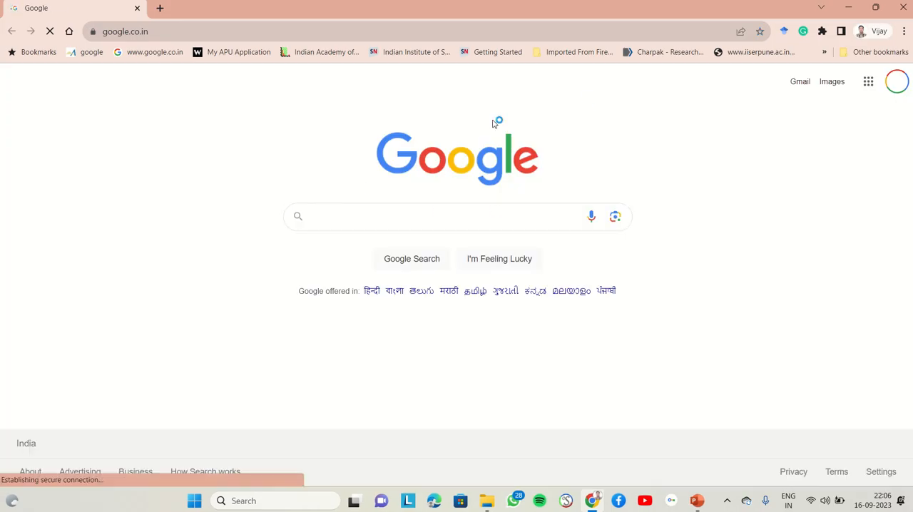
click(800, 88)
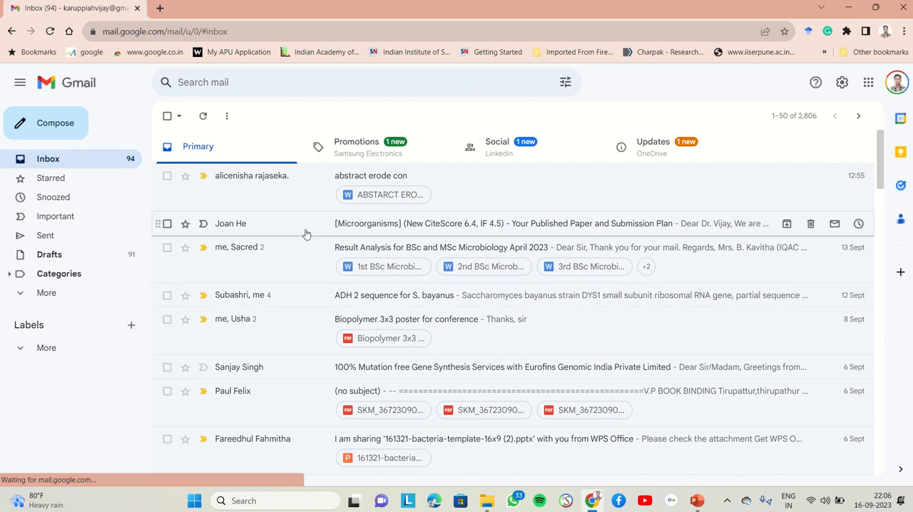
Open the email thread "ADH 2 sequence for S. bayanus" and expand its first message to review the alcohol dehydrogenase 2 sequences.
click(309, 296)
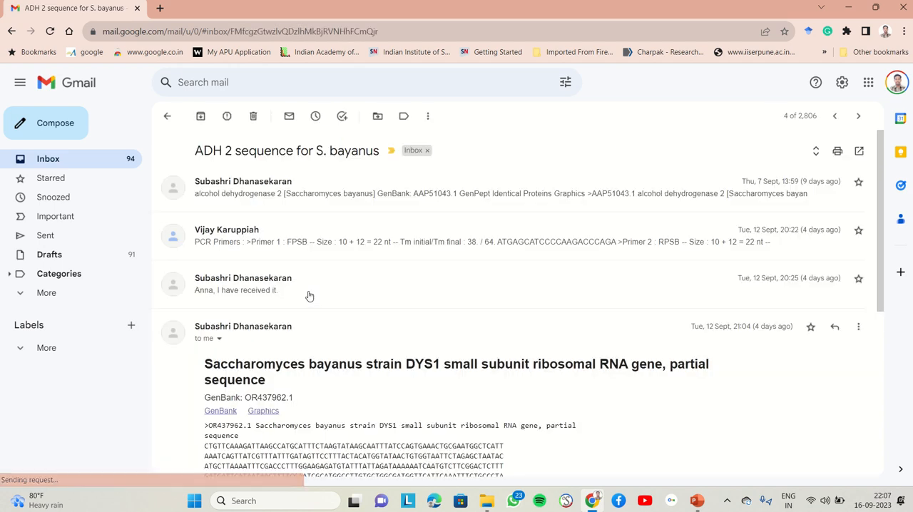
scroll(471, 379, down, 1)
scroll(430, 315, up, 1)
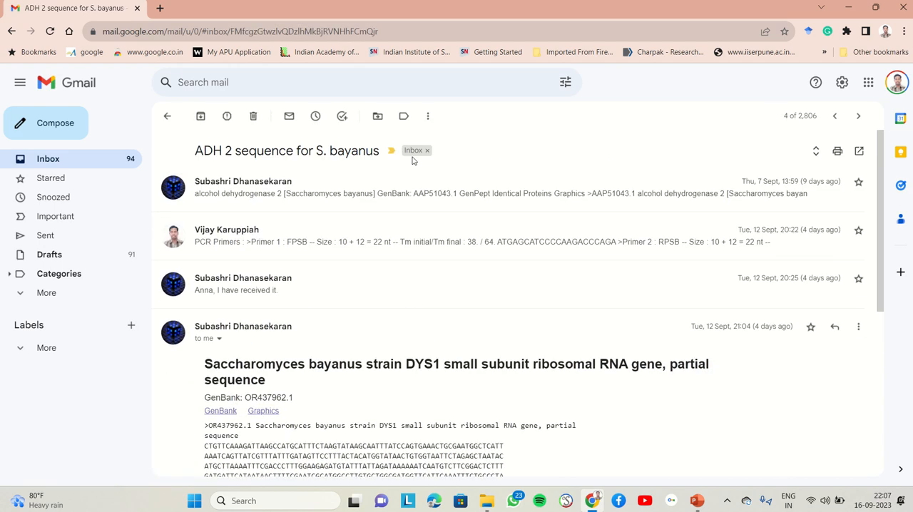
click(416, 200)
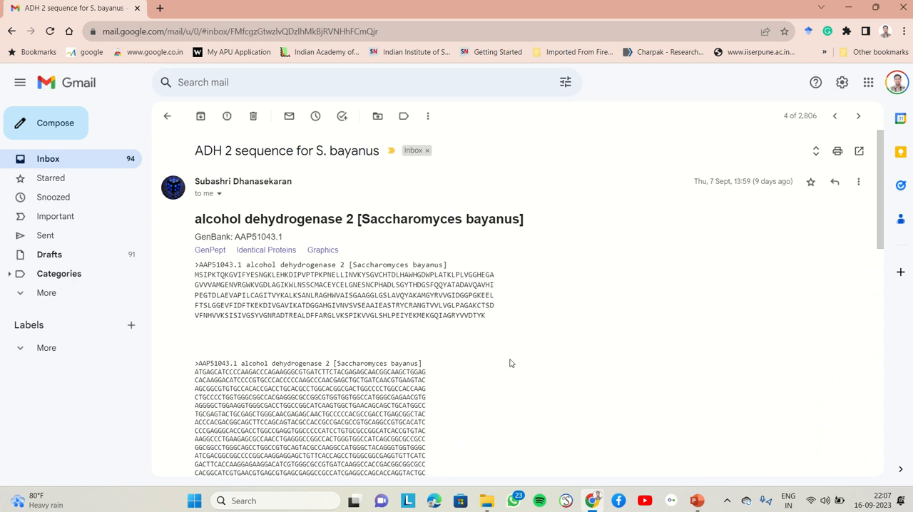
scroll(510, 363, down, 1)
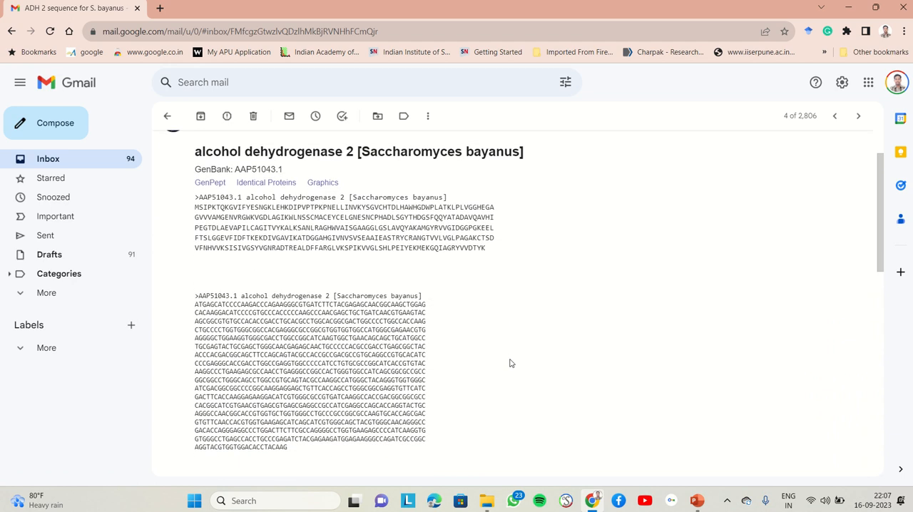
scroll(509, 363, up, 1)
scroll(509, 363, down, 1)
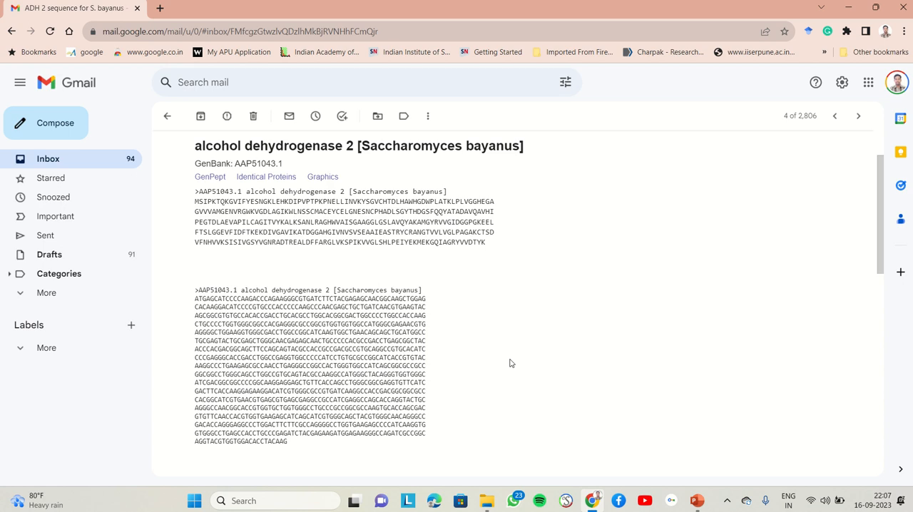
scroll(509, 363, down, 1)
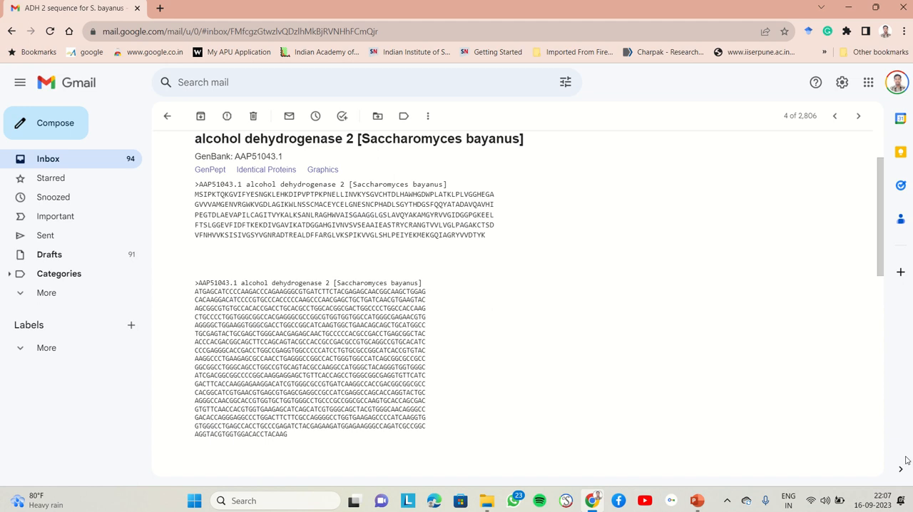
Minimize the browser, move the folder window clear of the desktop shortcuts, and launch Serial Cloner.
click(850, 4)
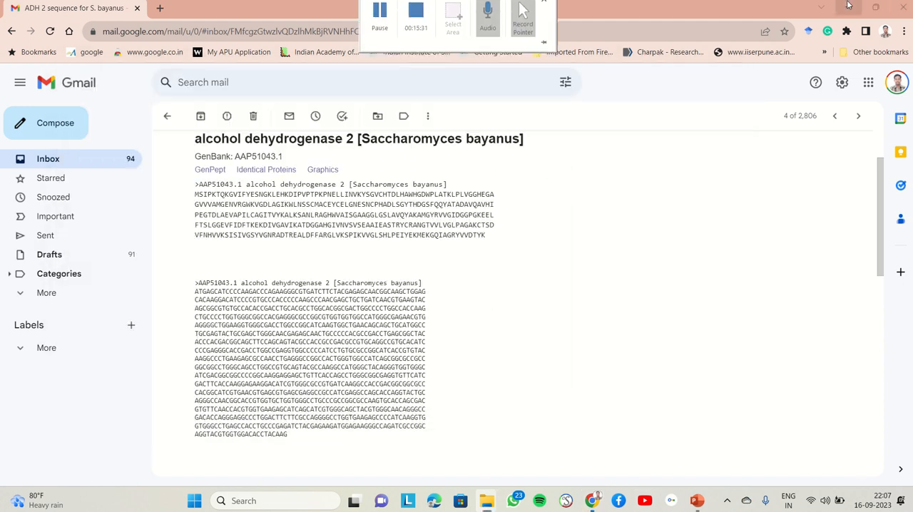
click(849, 5)
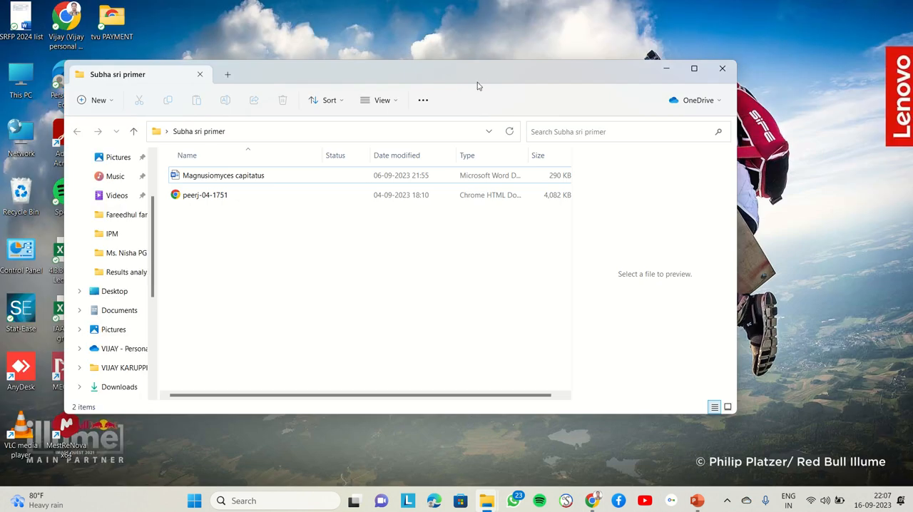
drag(482, 79, 644, 55)
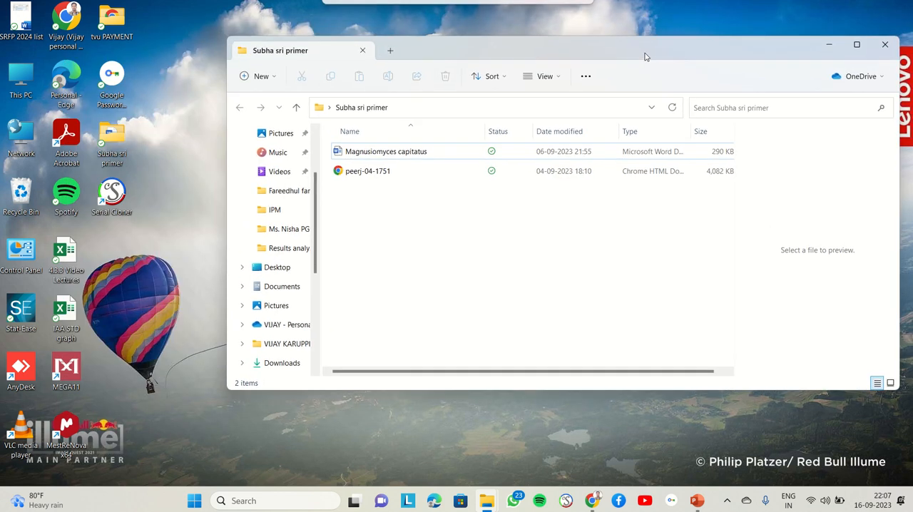
double_click(111, 193)
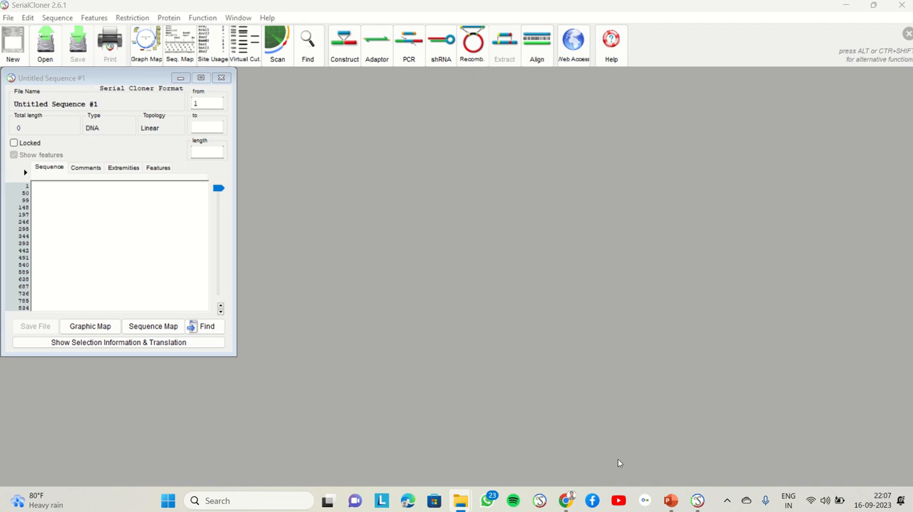
Copy the alcohol dehydrogenase 2 nucleotide sequence without its header from the email into the untitled sequence in Serial Cloner.
click(566, 501)
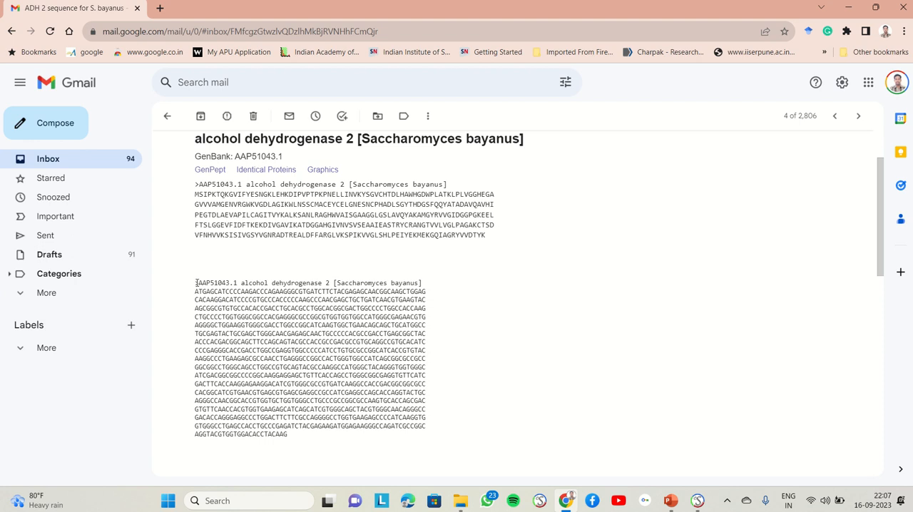
mouse_move(195, 283)
mouse_down()
mouse_move(399, 328)
mouse_move(386, 385)
mouse_move(284, 418)
mouse_move(228, 300)
mouse_move(197, 293)
mouse_up()
click(296, 450)
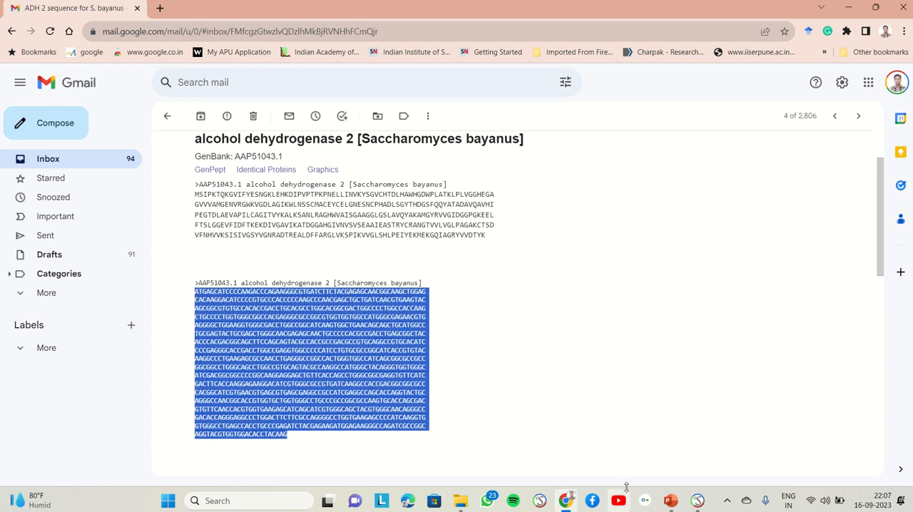
click(697, 502)
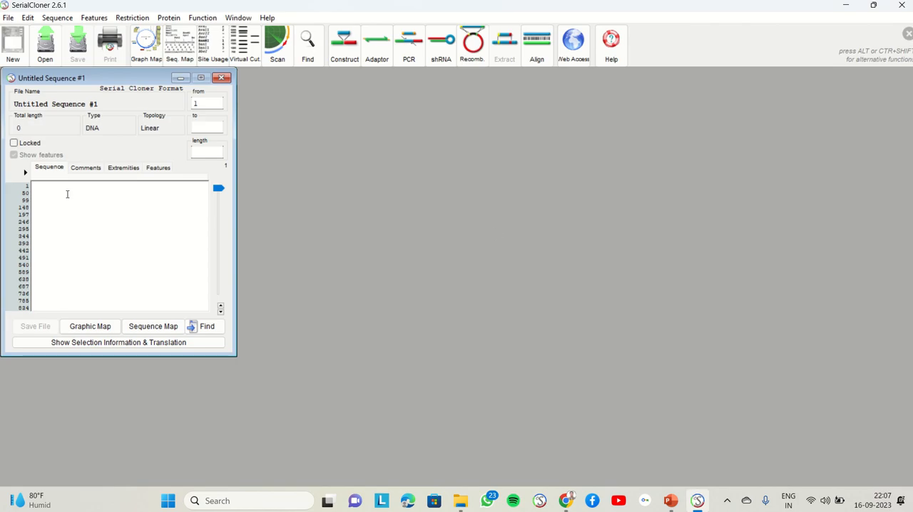
key(ctrl+v)
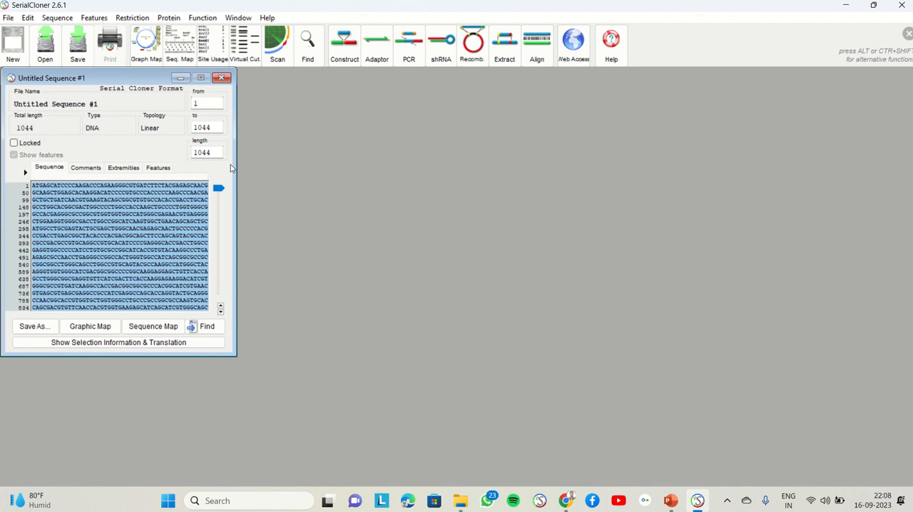
Open the Run a PCR tool and place its window beside the sequence window.
click(410, 59)
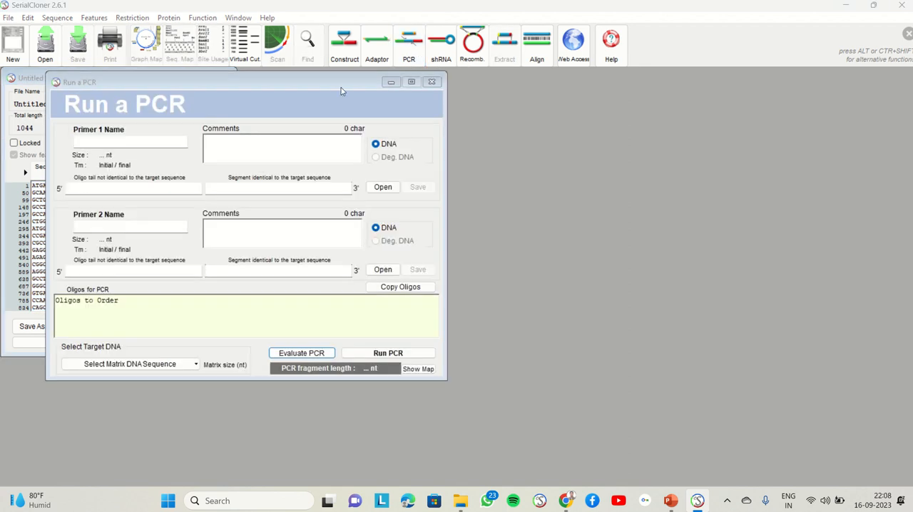
drag(339, 83, 605, 77)
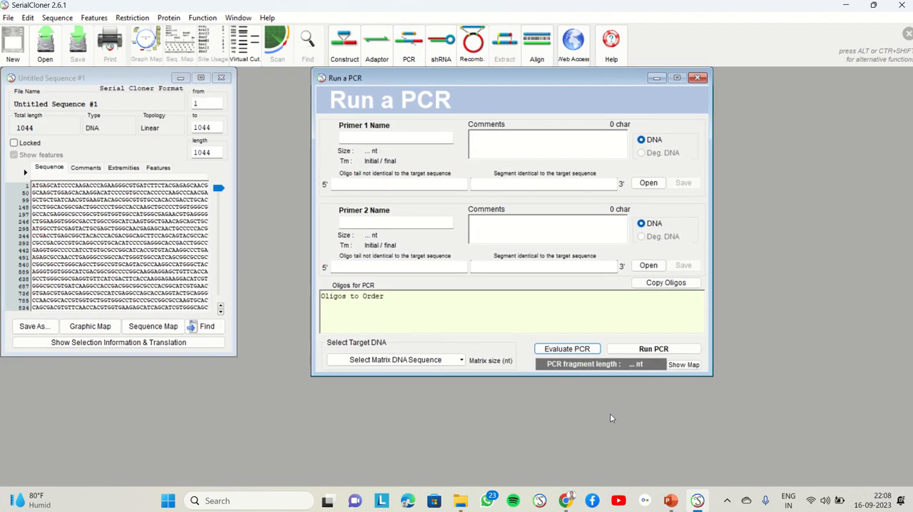
Expand the PCR Primers message in the Gmail thread, review the FPSB and RPSB primer sequences, and return to Serial Cloner.
click(564, 500)
scroll(496, 311, down, 3)
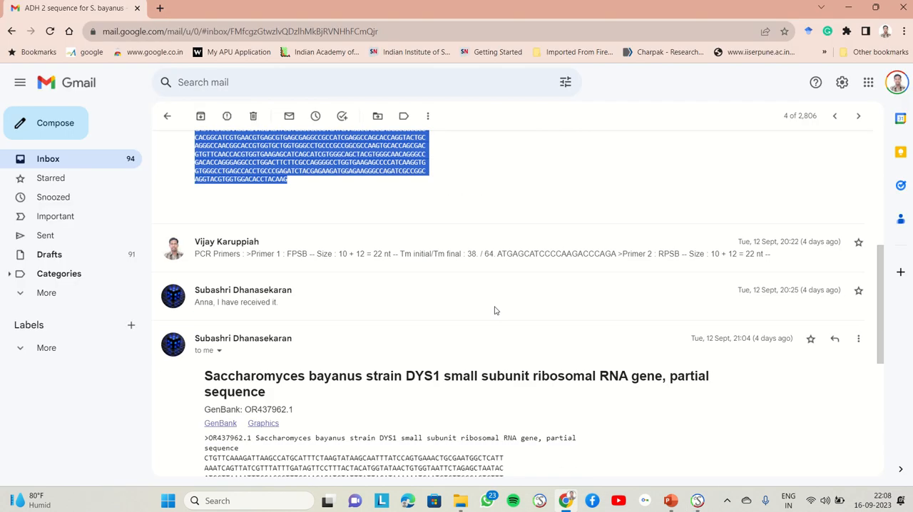
scroll(496, 311, down, 1)
click(507, 210)
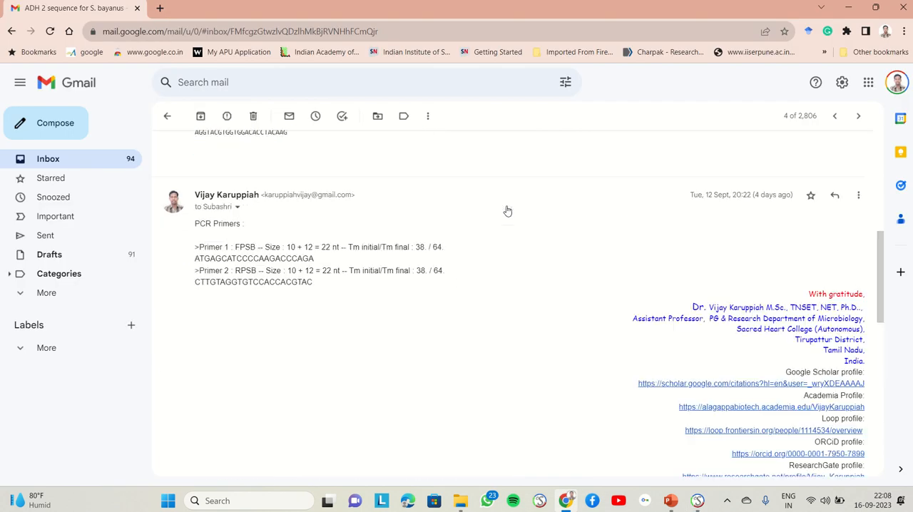
scroll(434, 343, down, 1)
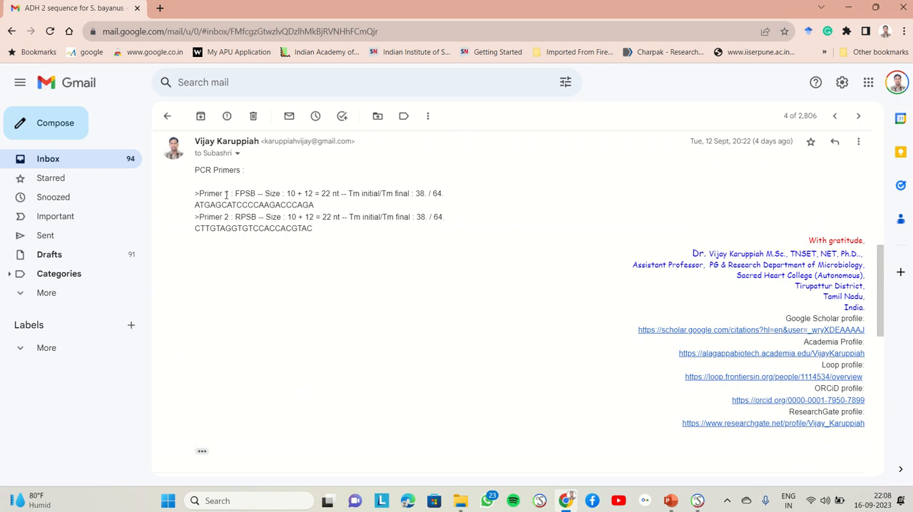
click(697, 501)
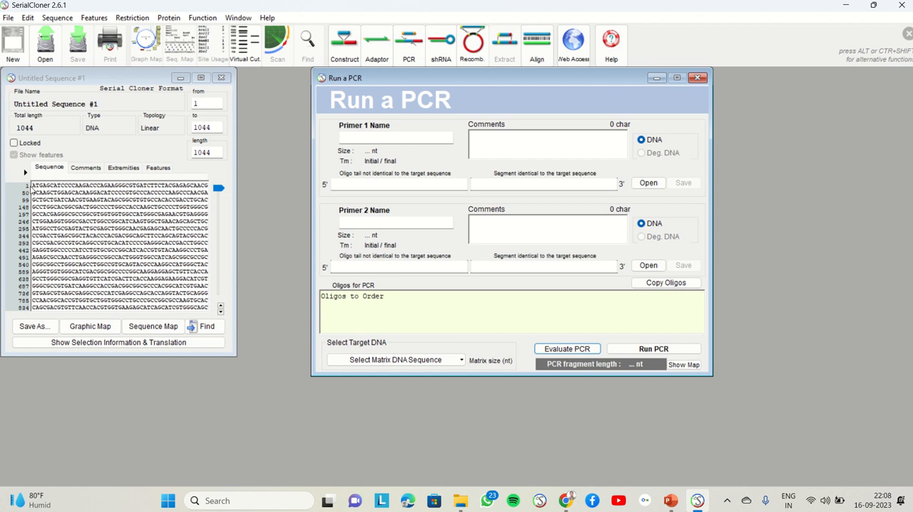
Copy the first 22 nucleotides of the untitled sequence, positions 1 to 22.
click(33, 187)
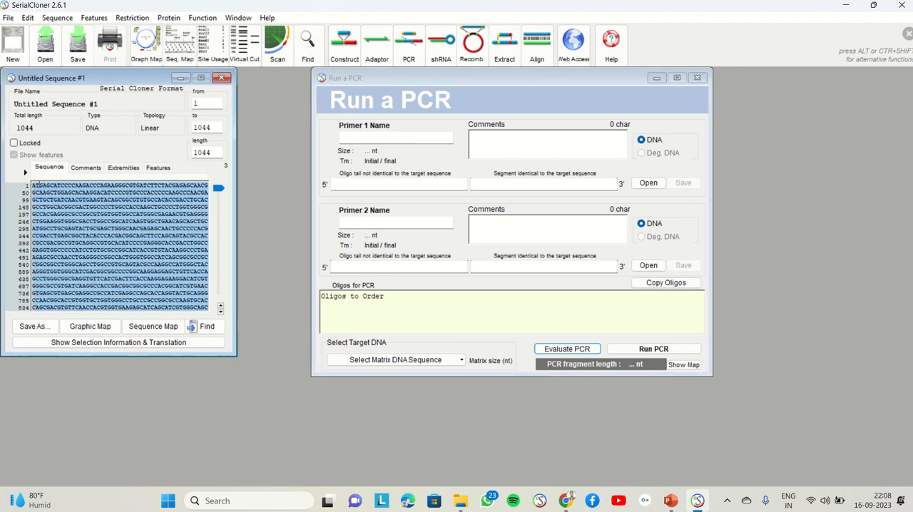
click(38, 186)
drag(33, 186, 106, 185)
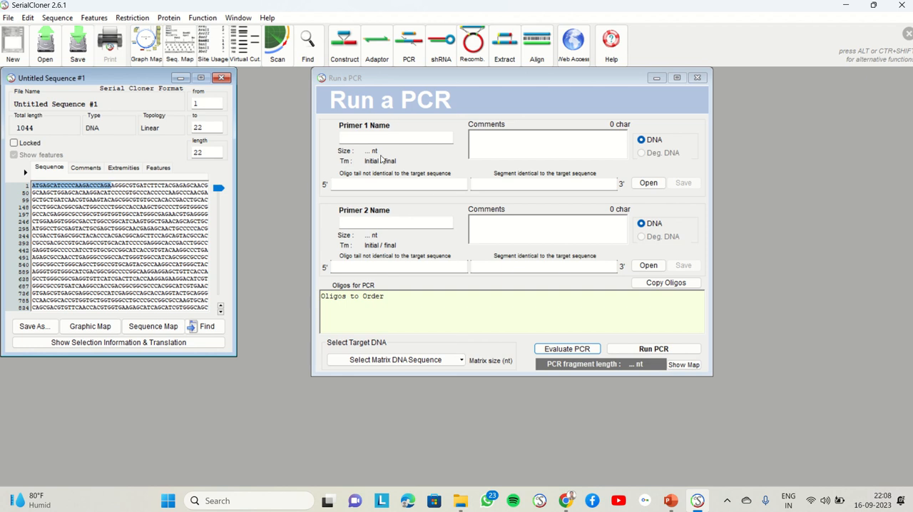
Name primer 1 FPSB1 in the Run a PCR window.
click(425, 185)
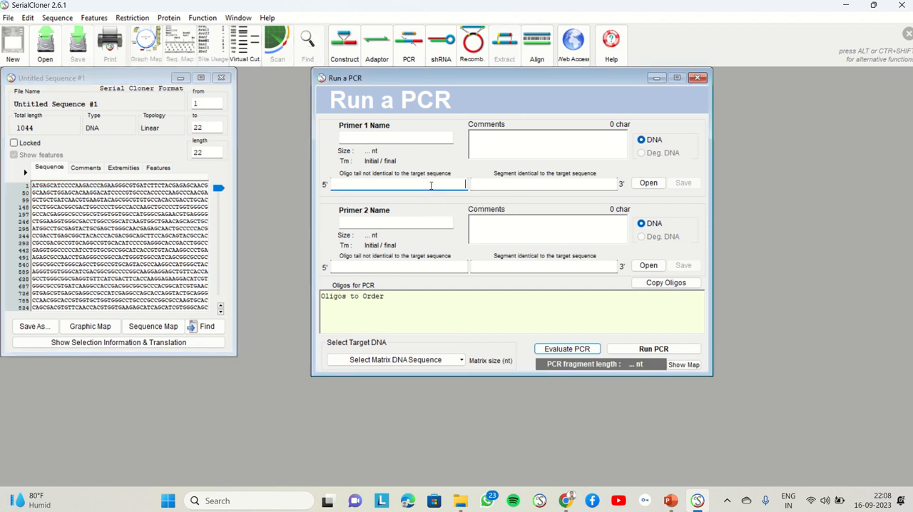
click(382, 140)
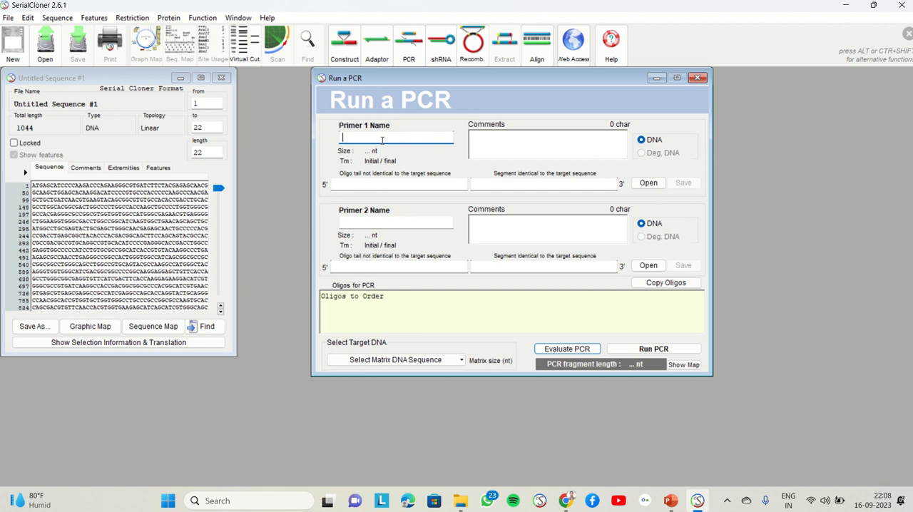
text(1)
key(BackSpace)
text(FPSB1)
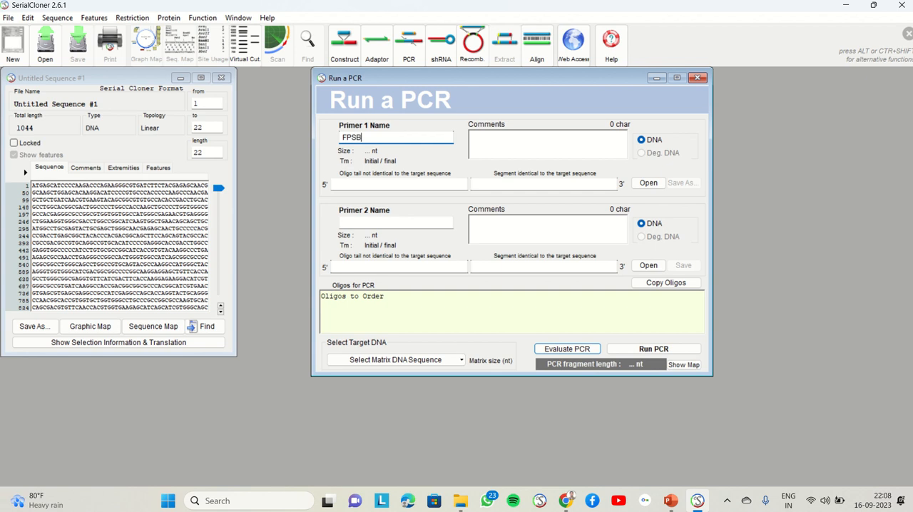
Enter the copied ATGAGCATCCCCAAGACCCAGA as primer 1's oligo tail and move its last 12 nucleotides, CCAAGACCCAGA, to the segment identical to the target.
click(398, 184)
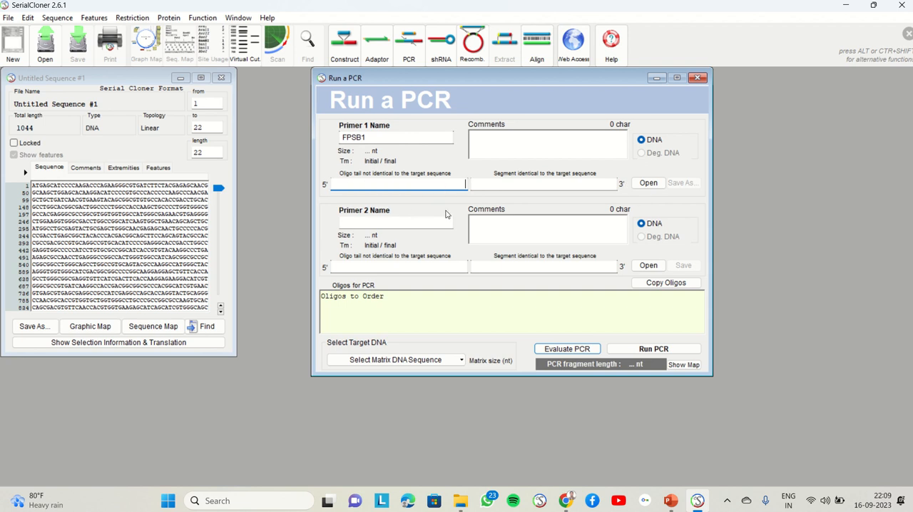
text(ATGAGCATCCCCAAGACCCAGA)
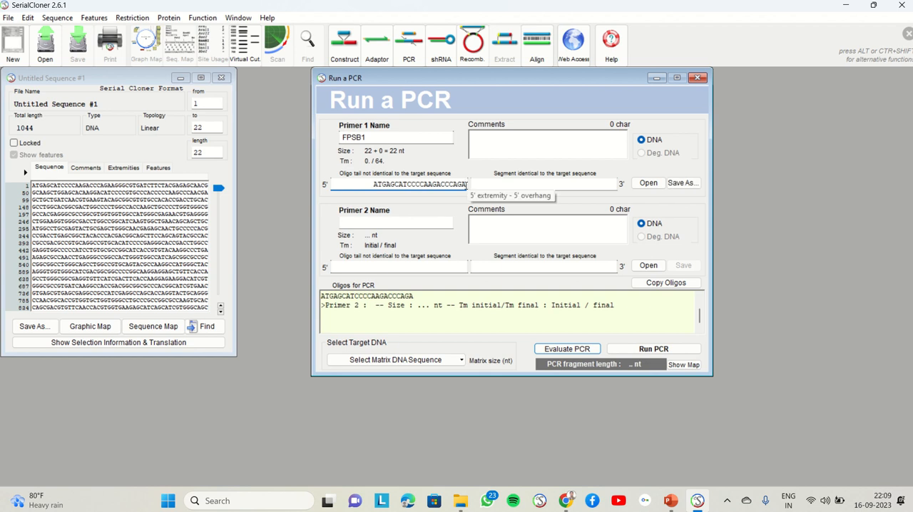
drag(467, 184, 408, 184)
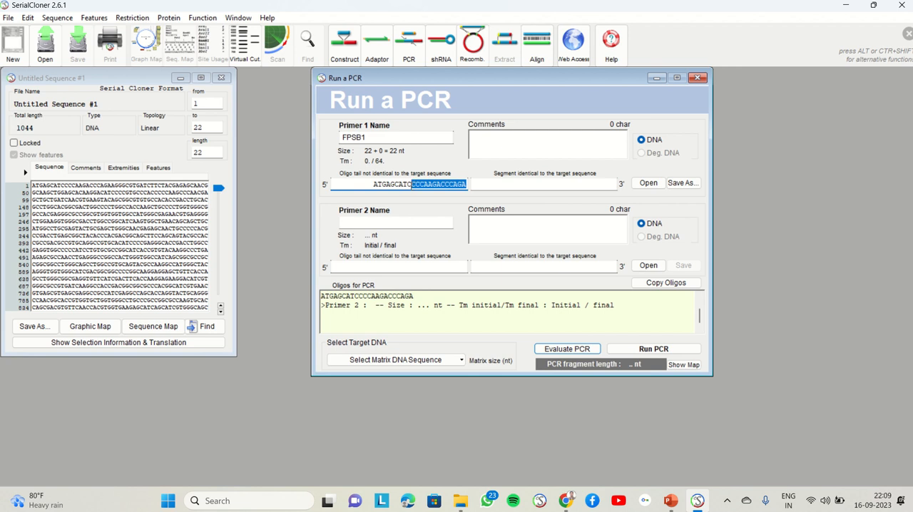
drag(411, 185, 416, 185)
key(ctrl+c)
key(BackSpace)
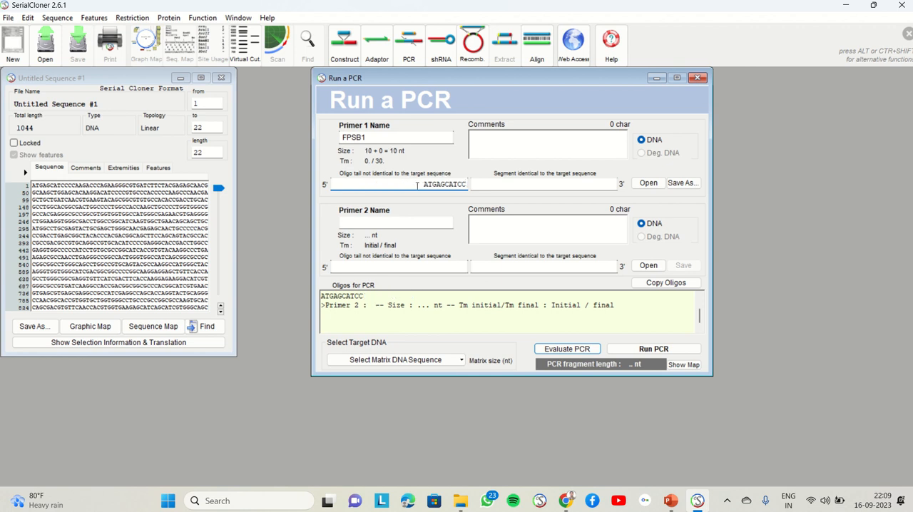
click(499, 184)
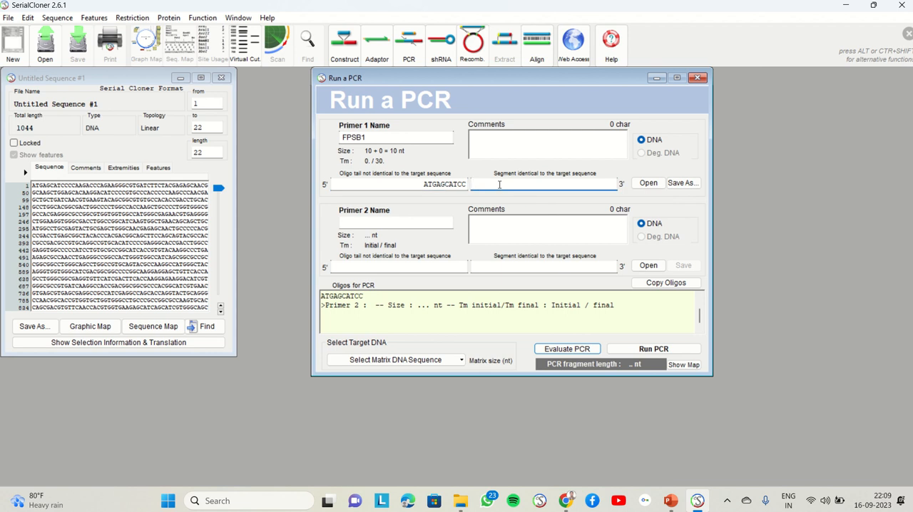
key(ctrl+v)
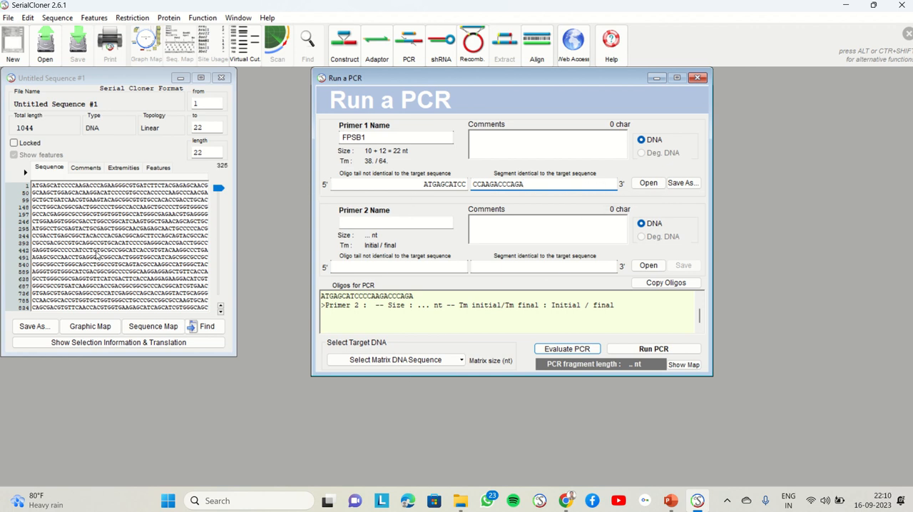
Copy the last 22 nucleotides of the untitled sequence, positions 1023 to 1044, and open a new tab in Chrome.
click(220, 196)
drag(220, 197, 220, 268)
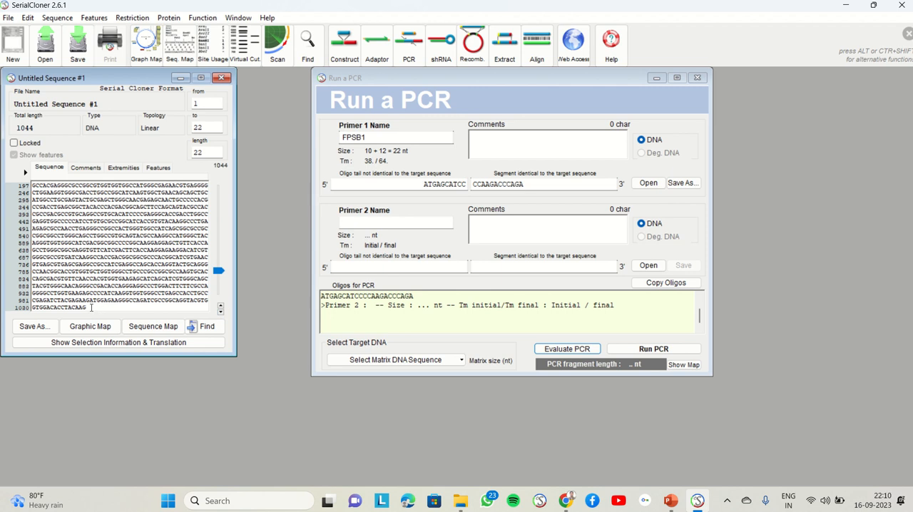
drag(97, 308, 186, 297)
key(ctrl+c)
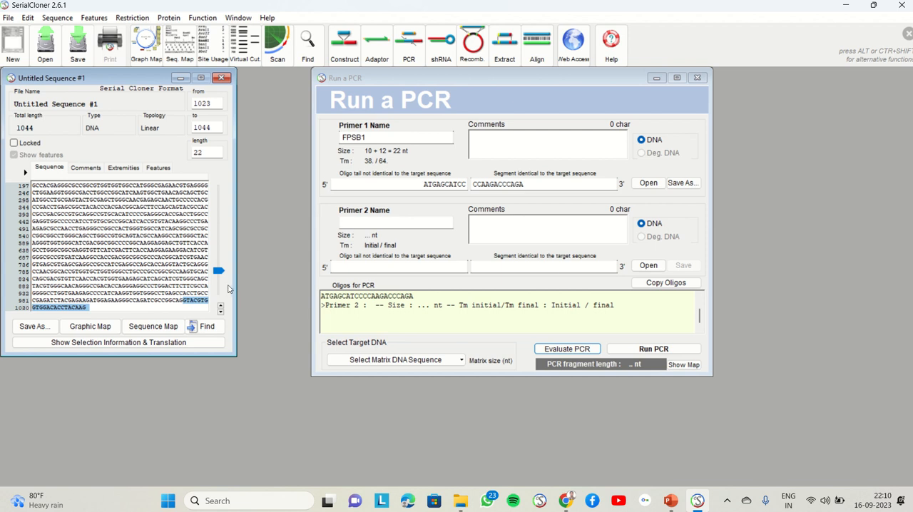
click(565, 501)
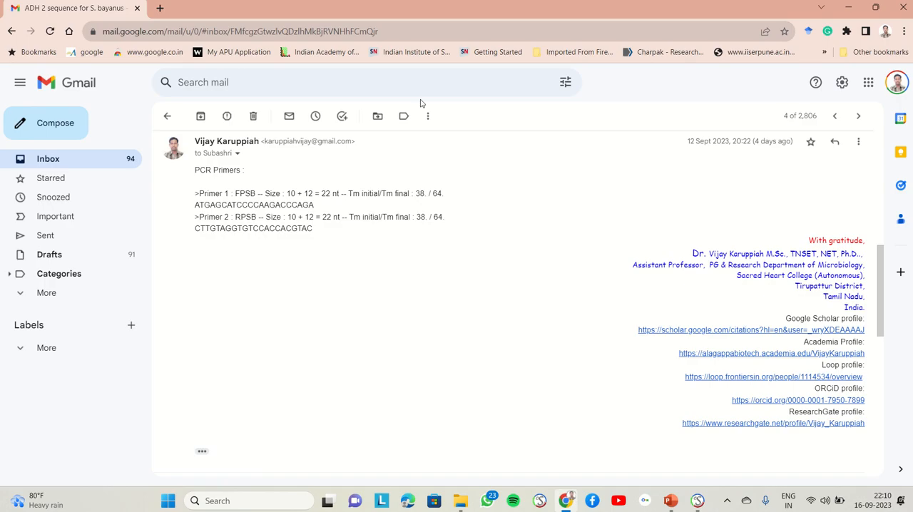
click(160, 8)
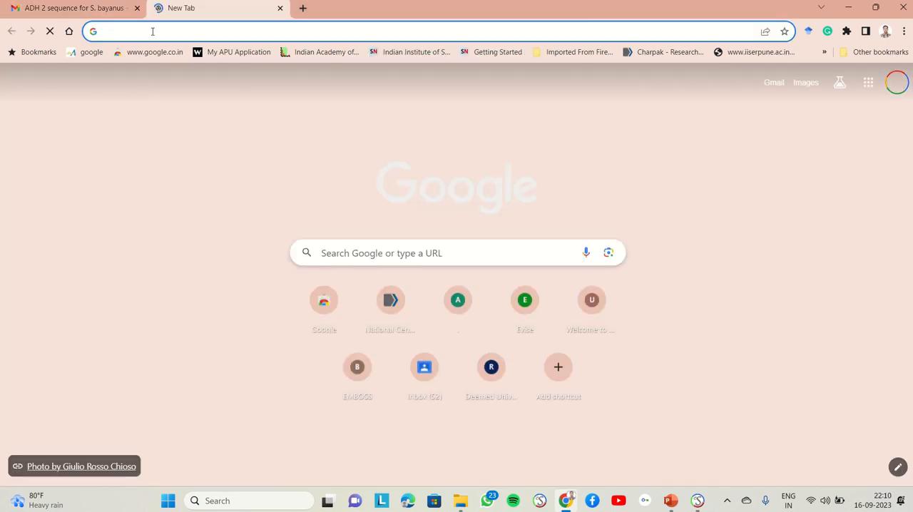
text(REV)
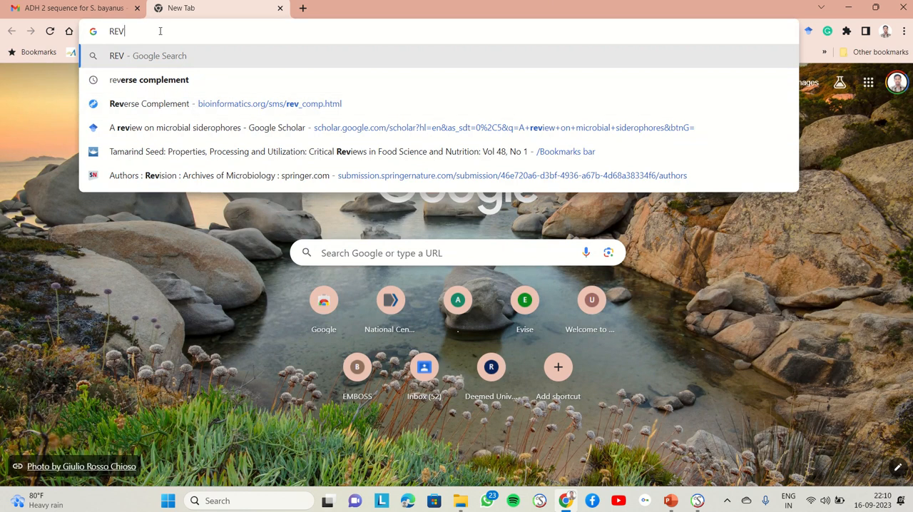
key(BackSpace)
key(BackSpace)
key(BackSpace)
Go to google.co.in, search for "reverse complement", and open the bioinformatics.org Reverse Complement tool.
text(GOOG)
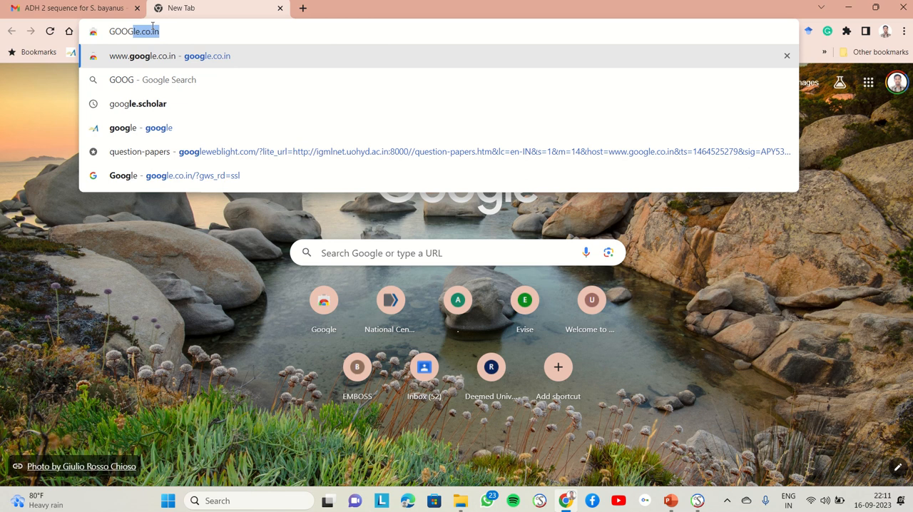
key(Return)
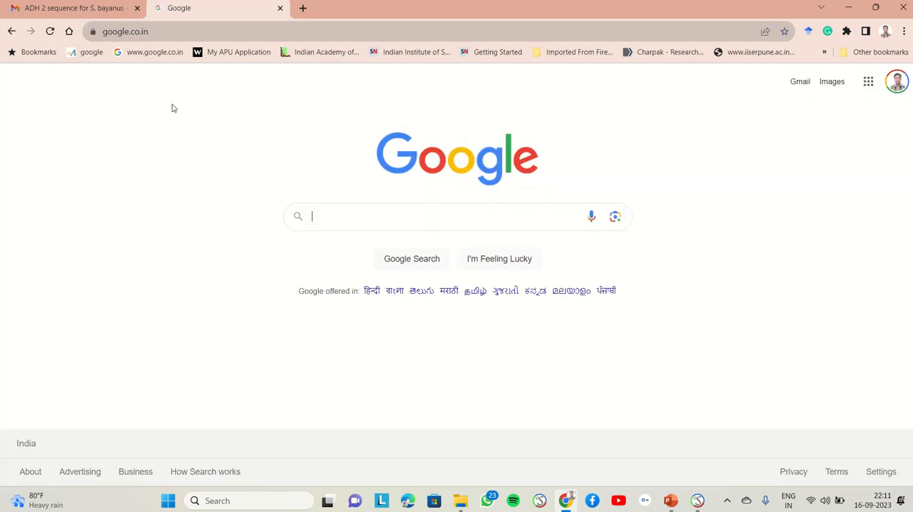
text(REVER)
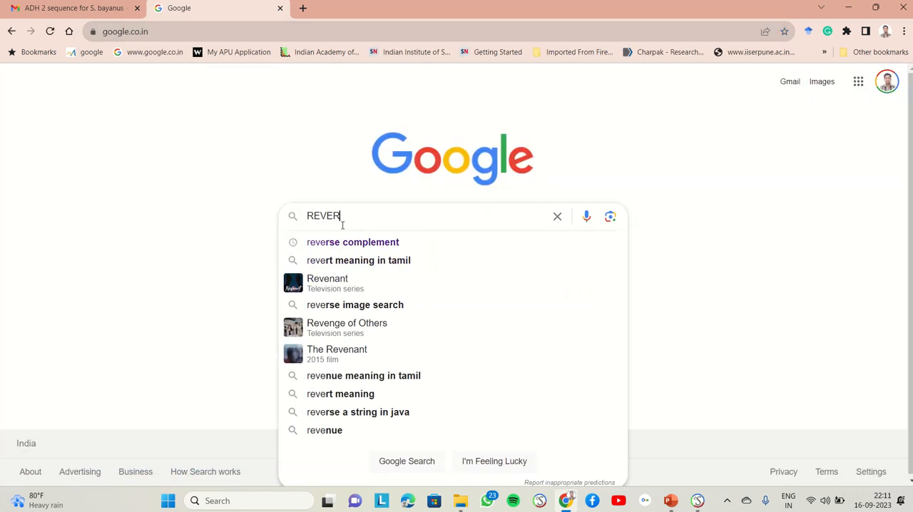
key(Down)
key(Return)
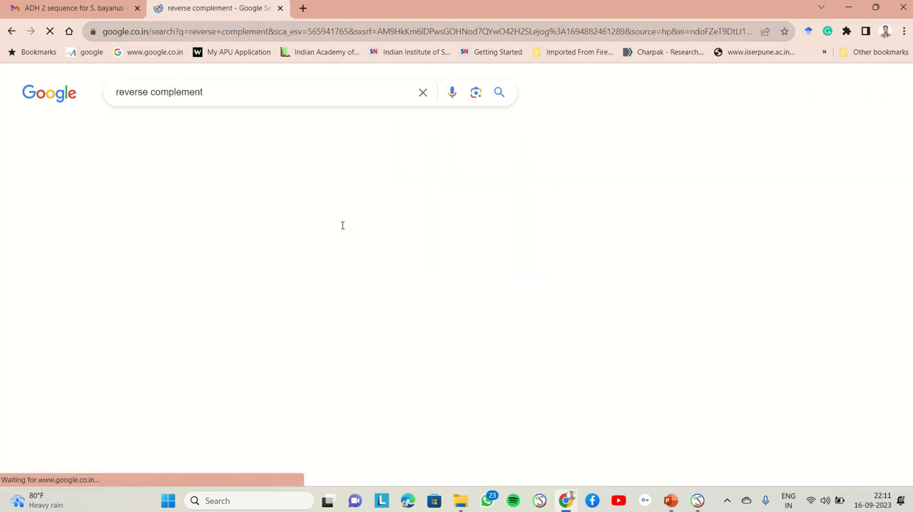
click(187, 214)
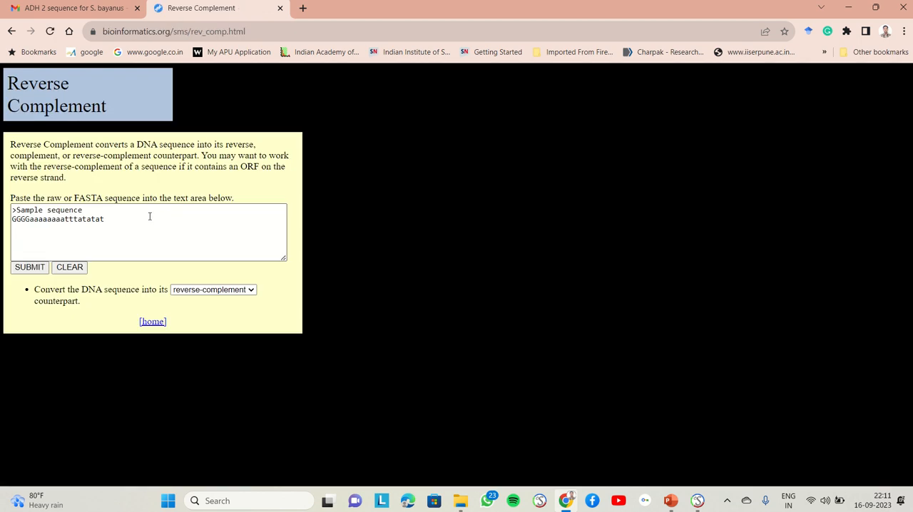
Replace the sample sequence with the copied GTACGTGGTGGACACCTACAAG and submit it for reverse-complement conversion.
click(70, 266)
click(42, 210)
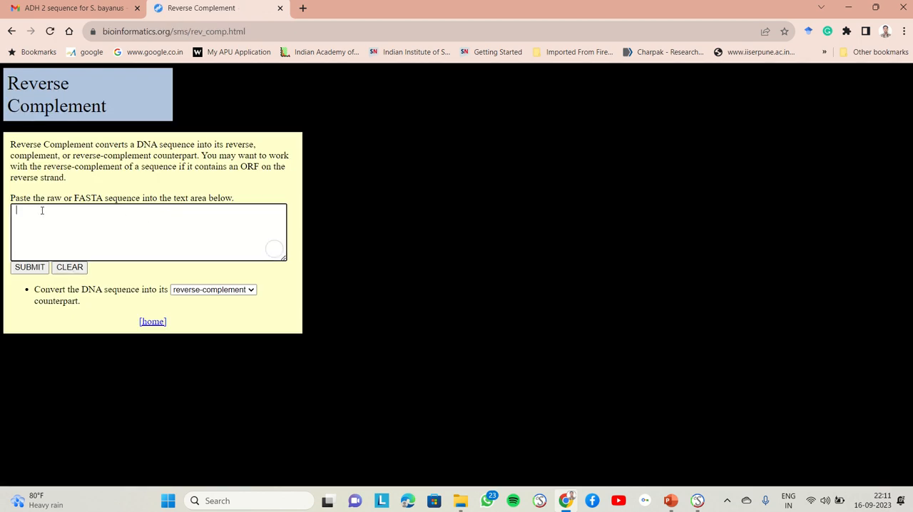
key(ctrl+v)
click(16, 209)
key(BackSpace)
click(29, 268)
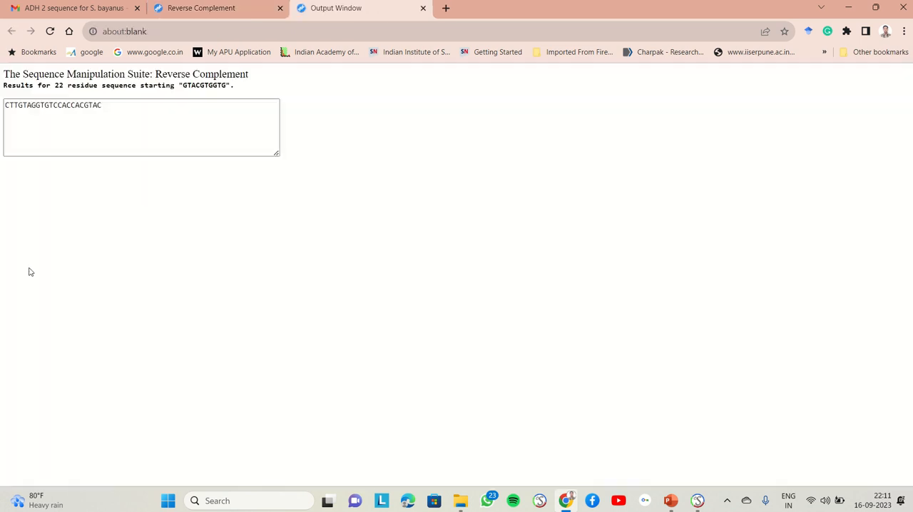
Copy the reverse complement CTTGTAGGTGTCCACCACGTAC into primer 2's non-identical oligo tail in Serial Cloner.
drag(108, 105, 1, 110)
key(ctrl+c)
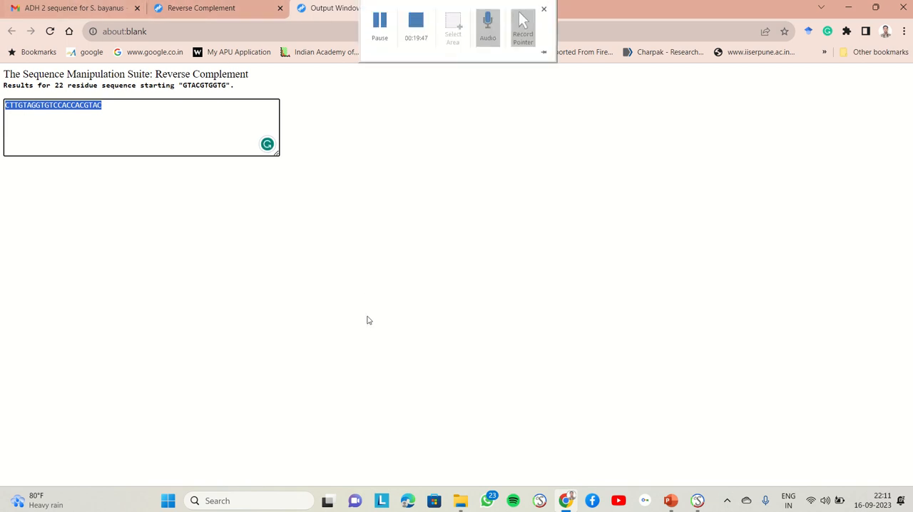
click(698, 501)
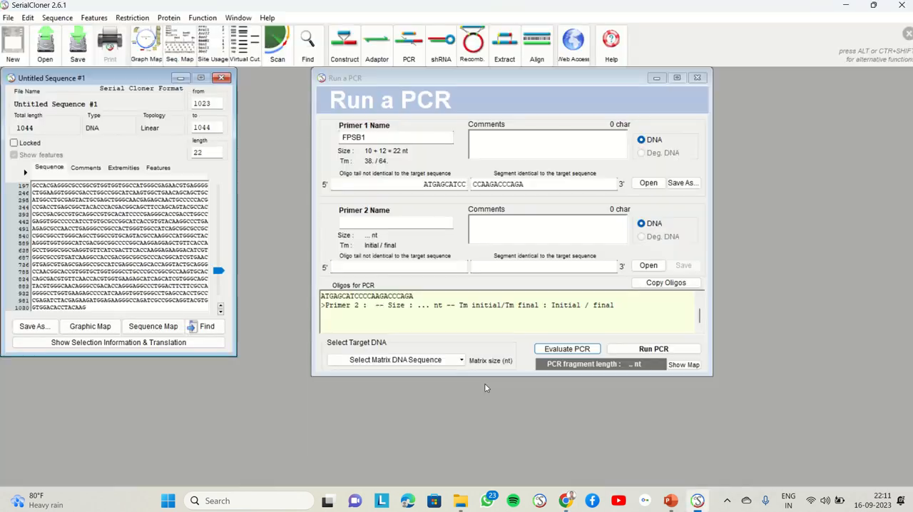
click(393, 267)
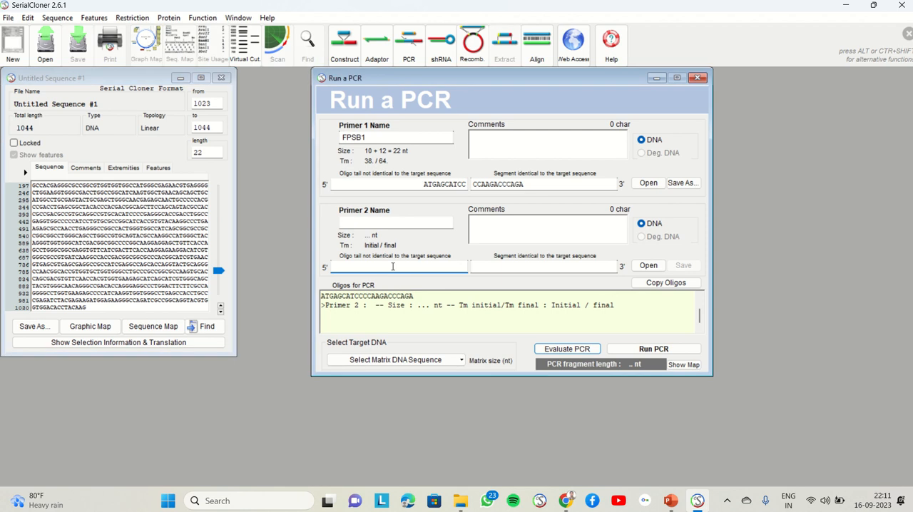
key(ctrl+v)
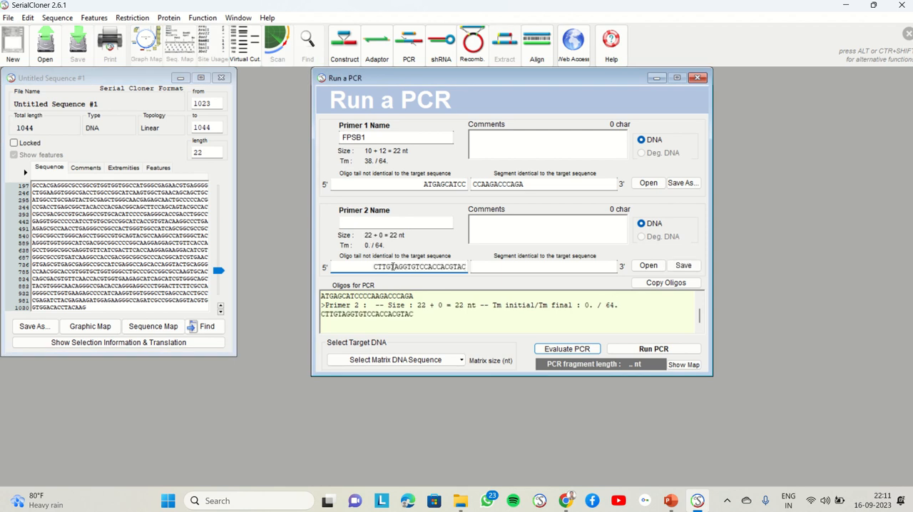
Name primer 2 RFSB1.
click(398, 222)
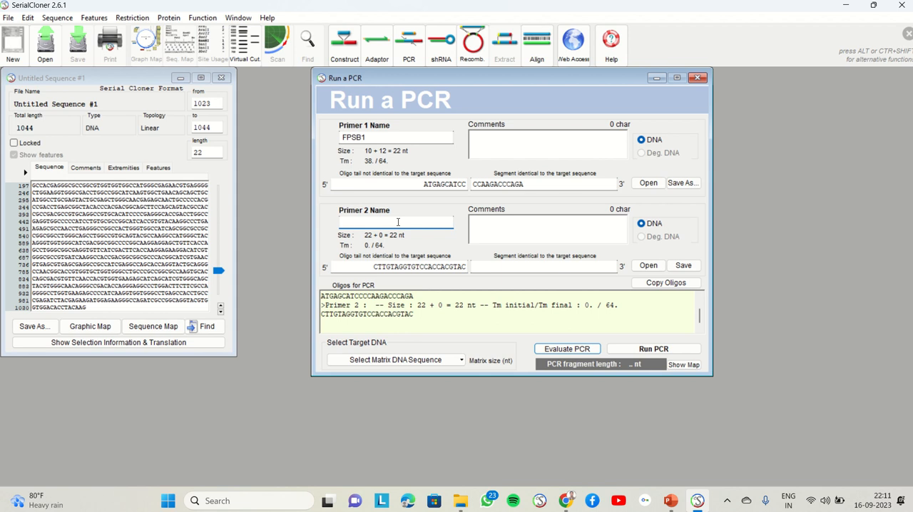
text(RFSB1)
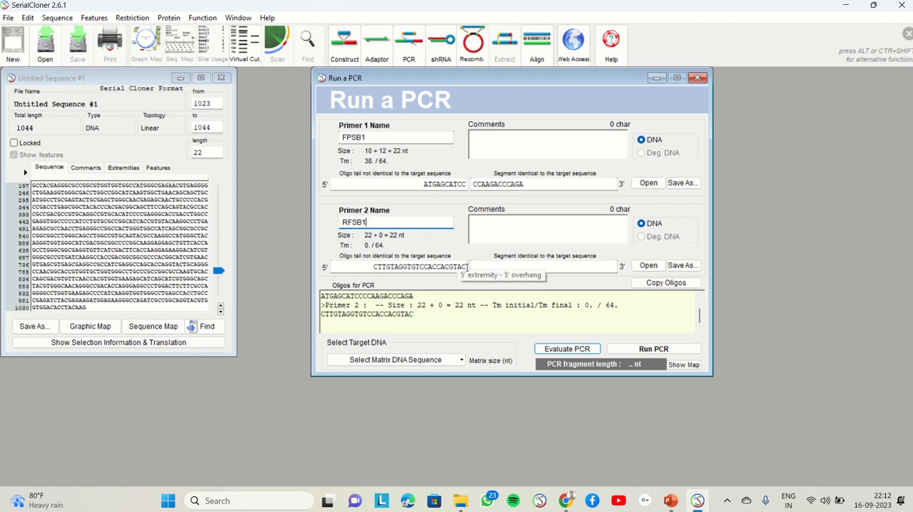
Move the last 12 nucleotides of primer 2's tail, TCCACCACGTAC, to its segment identical to the target and check the oligos to order.
drag(468, 266, 412, 267)
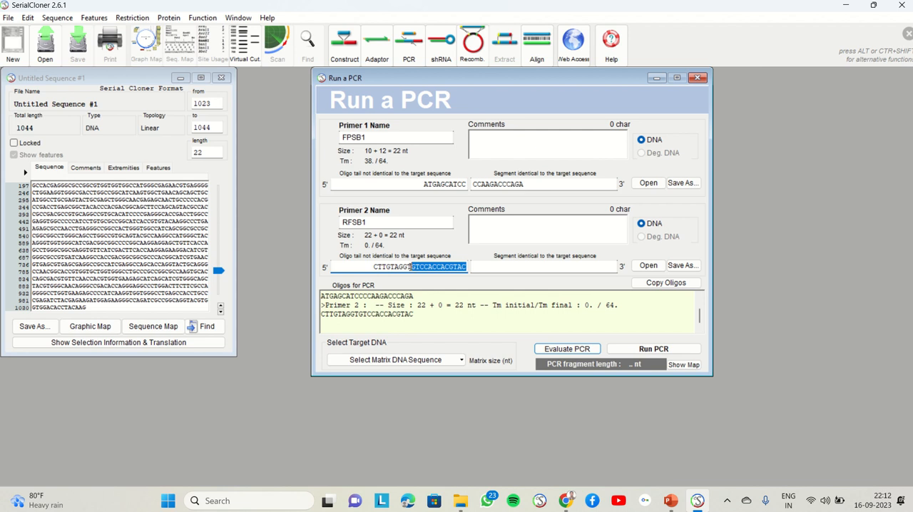
drag(412, 267, 417, 267)
key(ctrl+x)
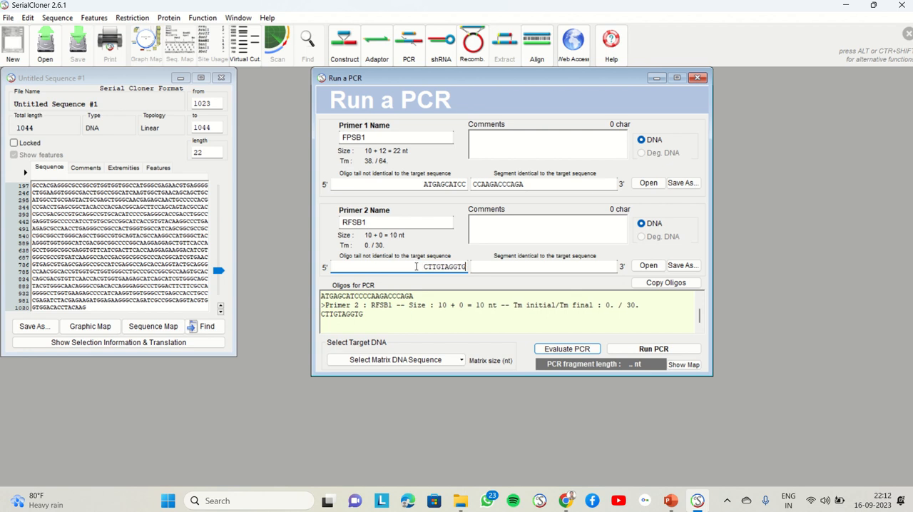
click(504, 266)
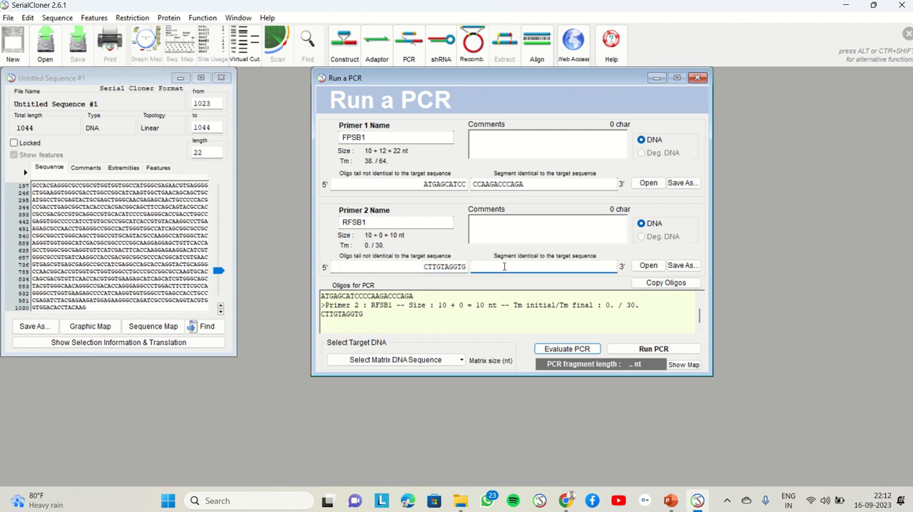
key(ctrl+v)
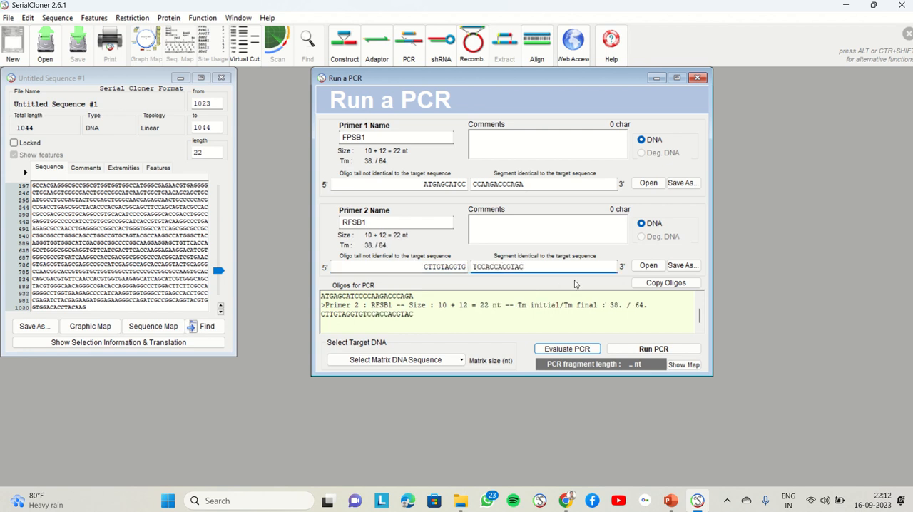
scroll(701, 316, up, 1)
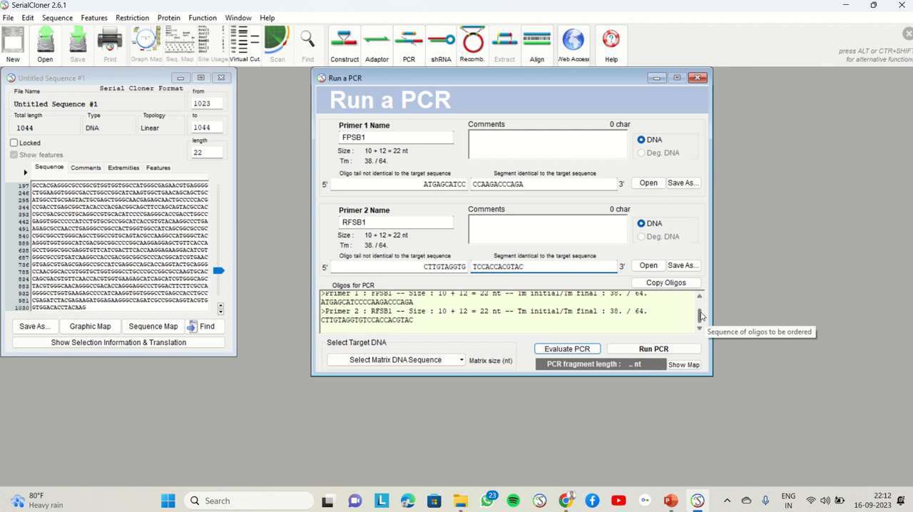
Review the sequences, sizes and melting temperatures of primers FPSB1 and RFSB1 in the list of oligos for PCR.
scroll(702, 316, up, 2)
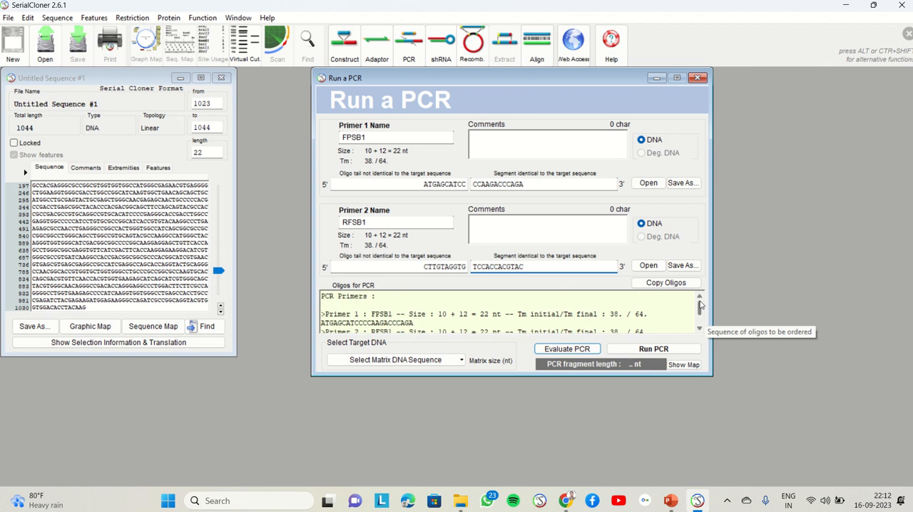
scroll(700, 310, down, 3)
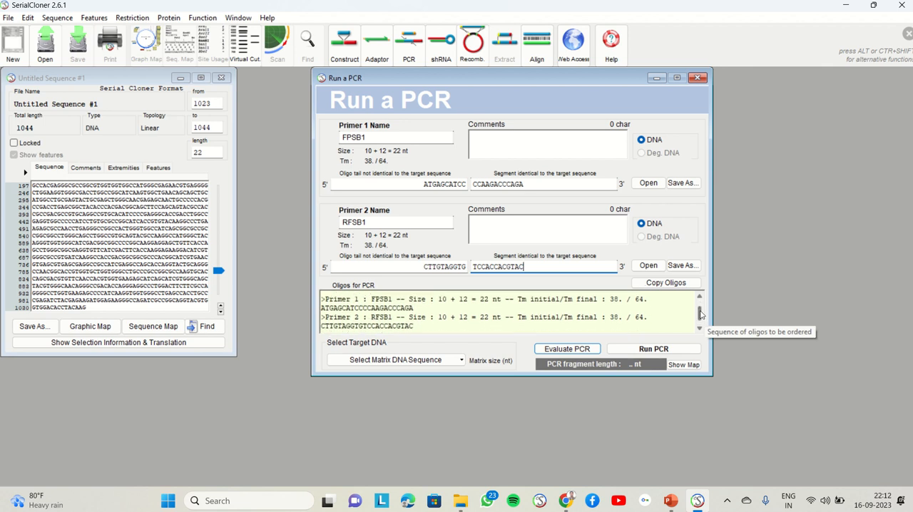
scroll(700, 314, up, 1)
drag(700, 309, 700, 310)
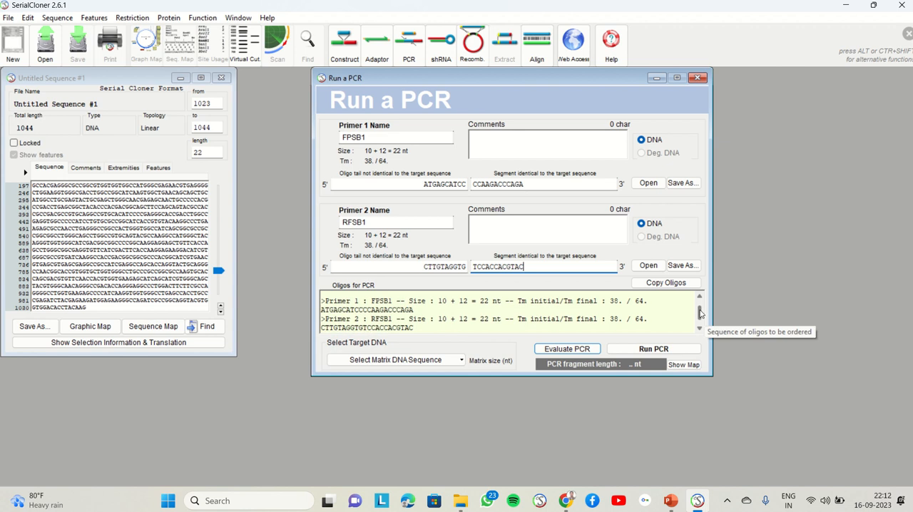
drag(700, 313, 700, 314)
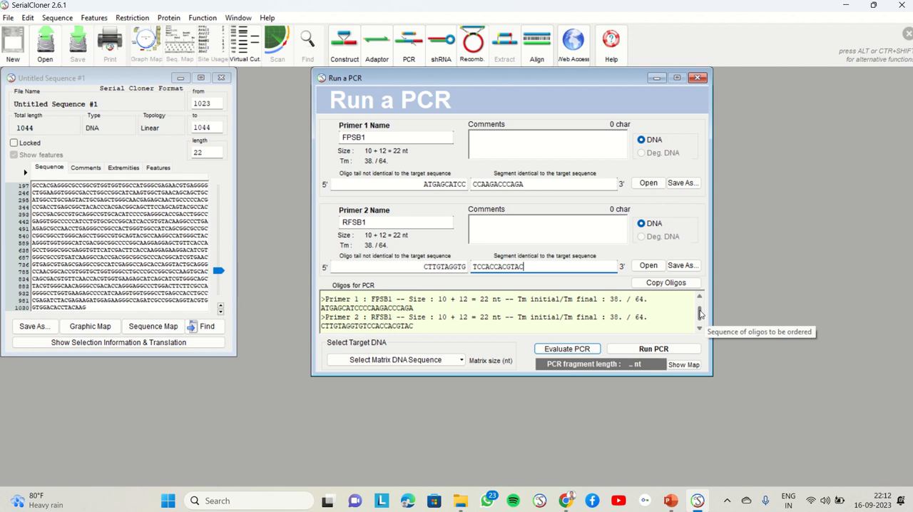
scroll(699, 314, up, 2)
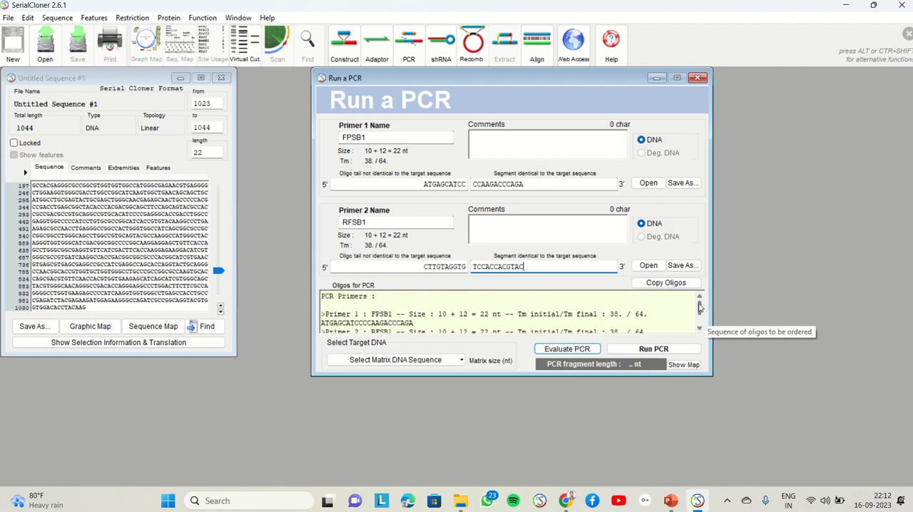
mouse_move(700, 308)
mouse_down()
mouse_move(700, 318)
mouse_move(700, 299)
mouse_up()
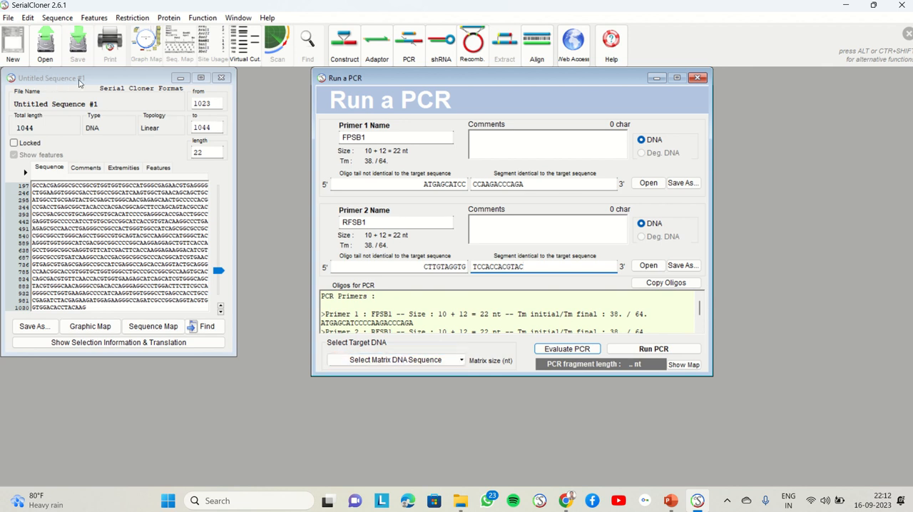
Return Untitled Sequence #1 to its first nucleotide and choose it as the target DNA for the PCR.
click(102, 79)
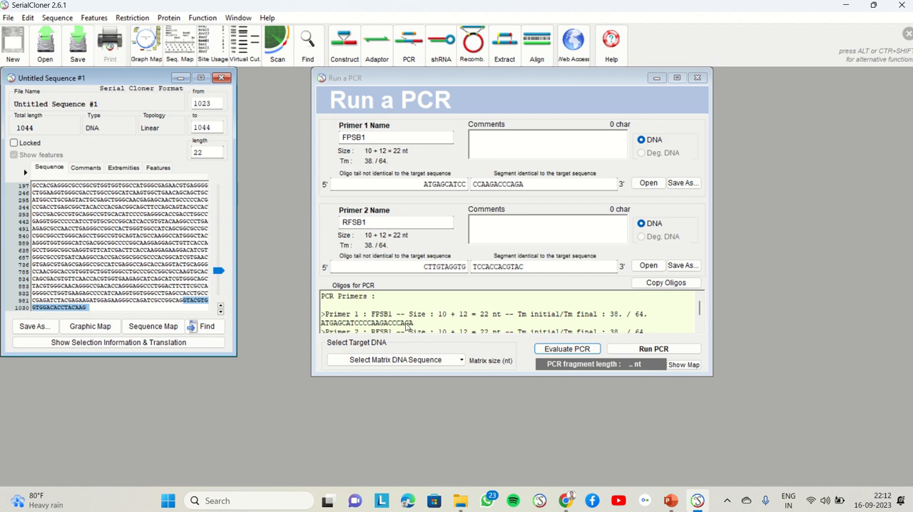
drag(219, 272, 219, 188)
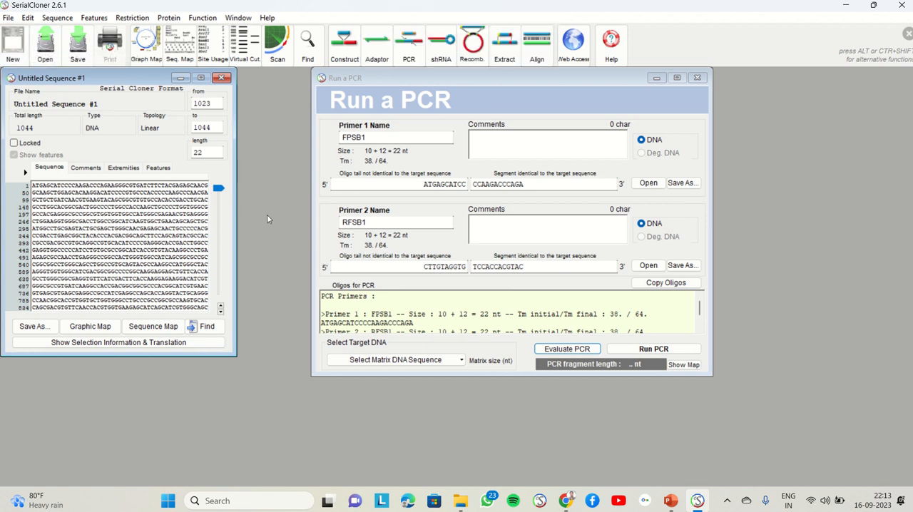
click(461, 362)
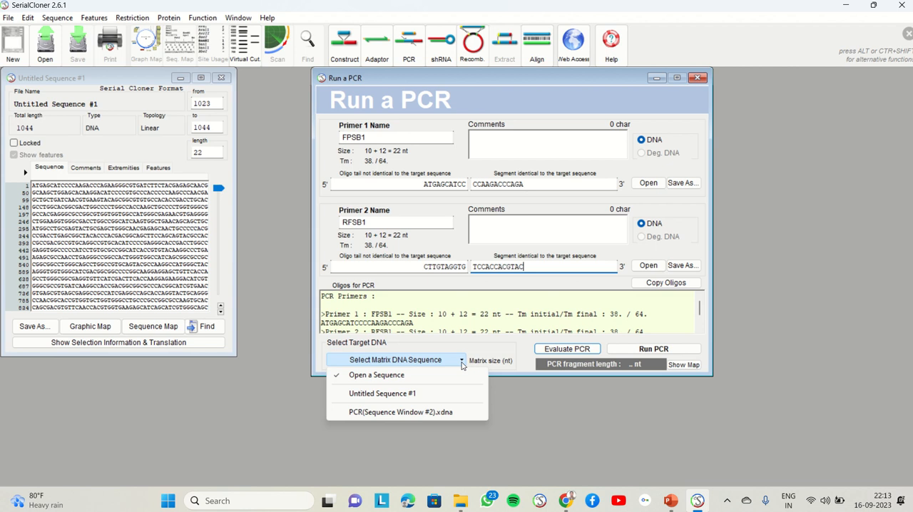
click(428, 397)
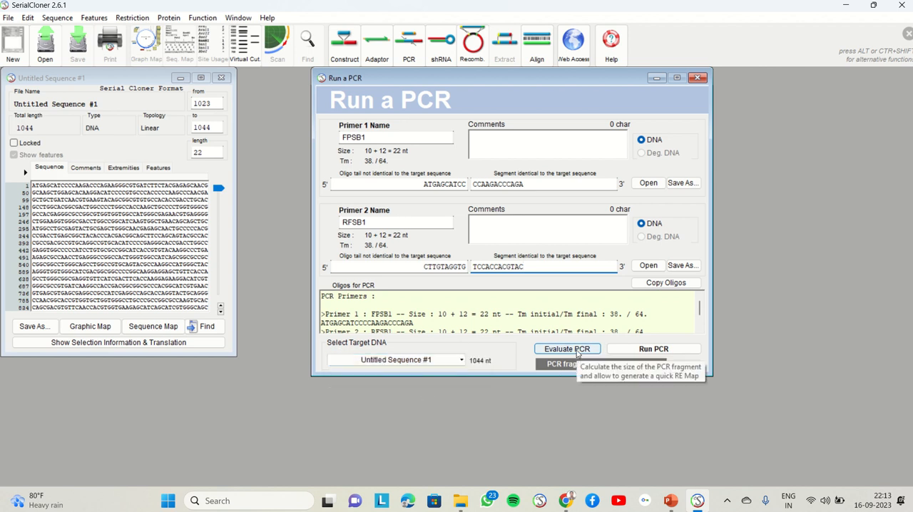
Evaluate the PCR fragment length and run the PCR to generate the amplified fragment in a new sequence window.
click(578, 352)
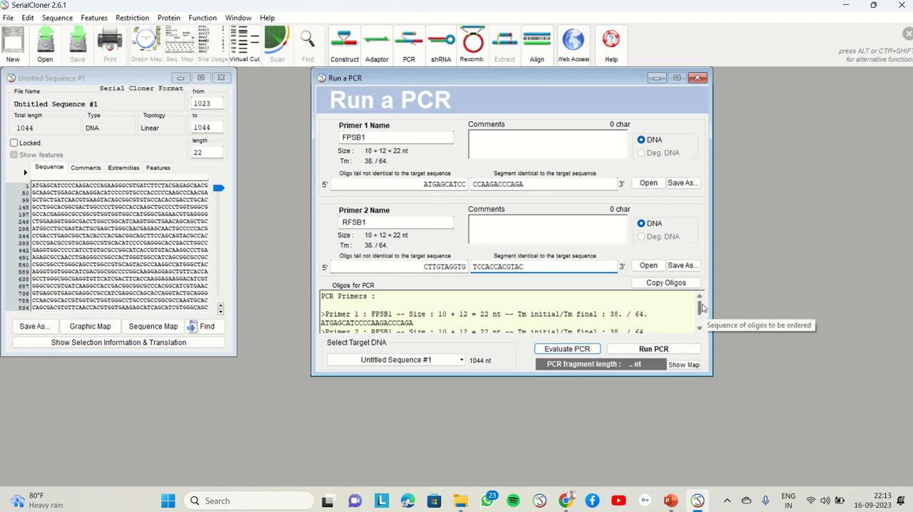
drag(702, 308, 703, 313)
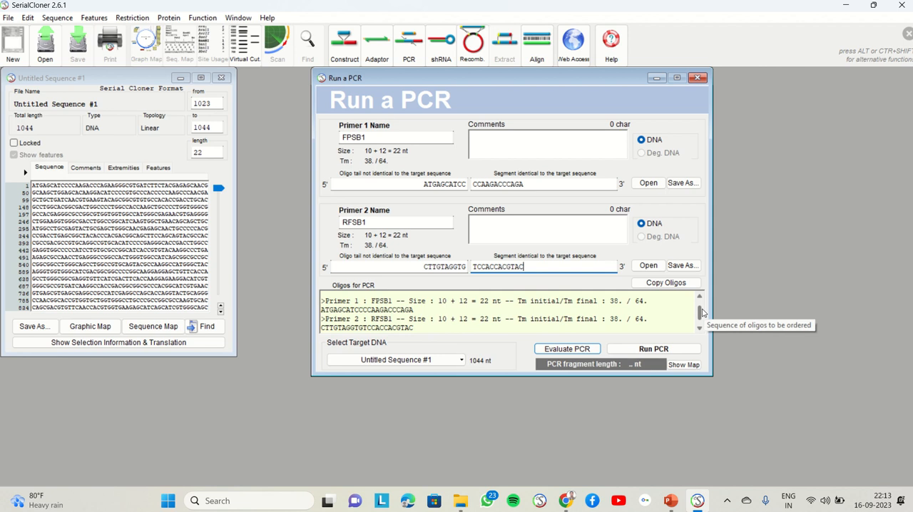
drag(703, 312, 701, 303)
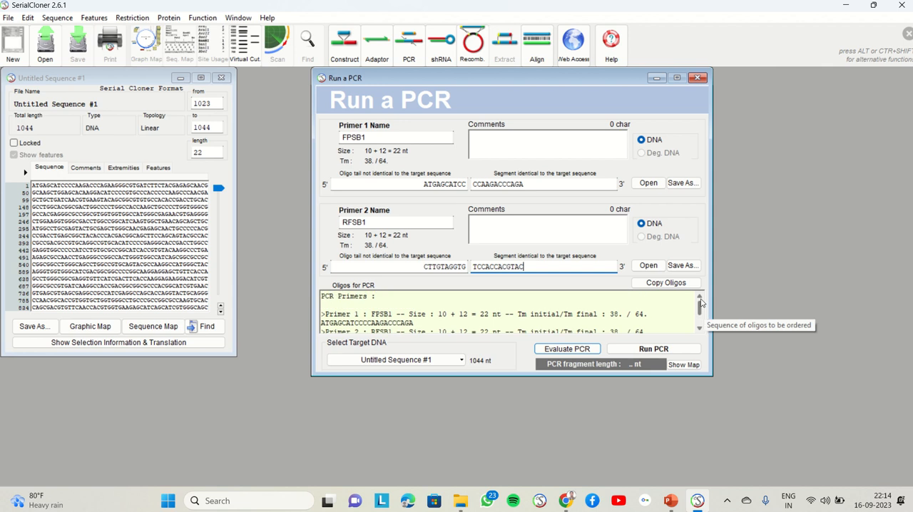
click(567, 350)
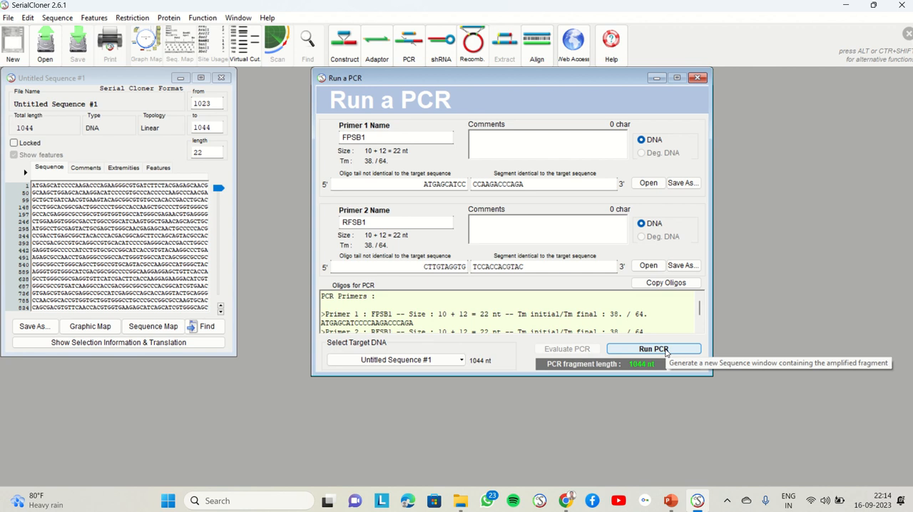
click(665, 350)
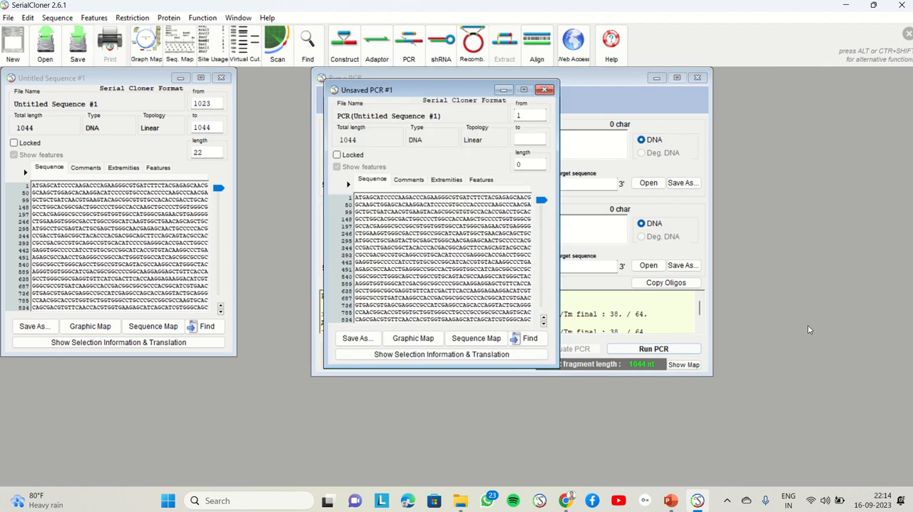
Move the PCR product window beside the source sequence and select its entire sequence to check the amplified length.
drag(446, 93, 318, 108)
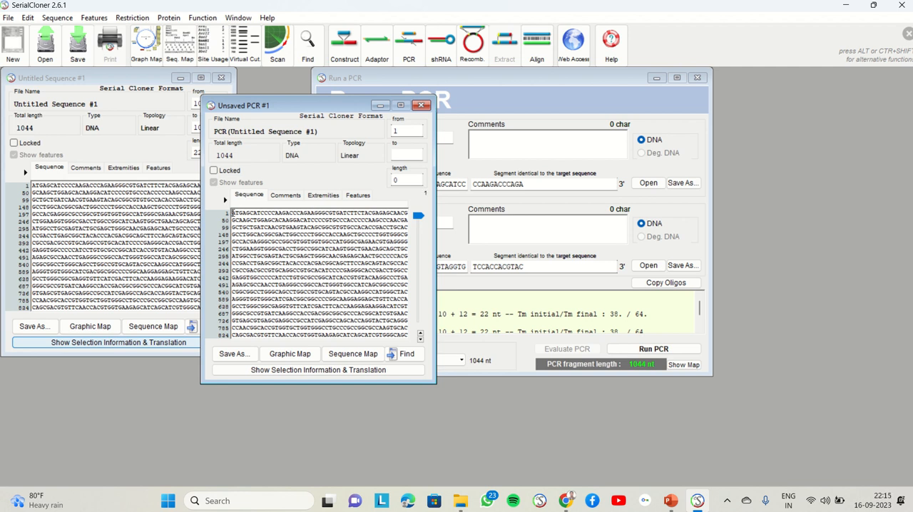
drag(232, 212, 370, 279)
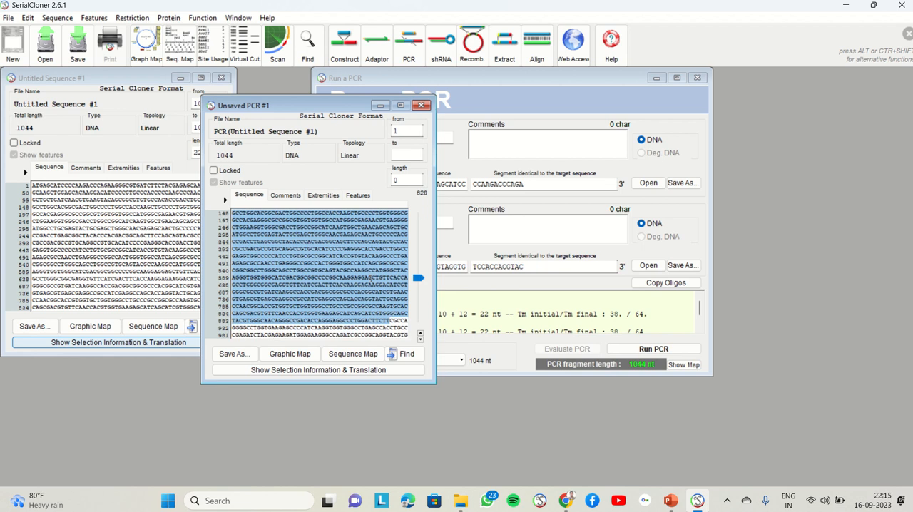
scroll(371, 278, down, 1)
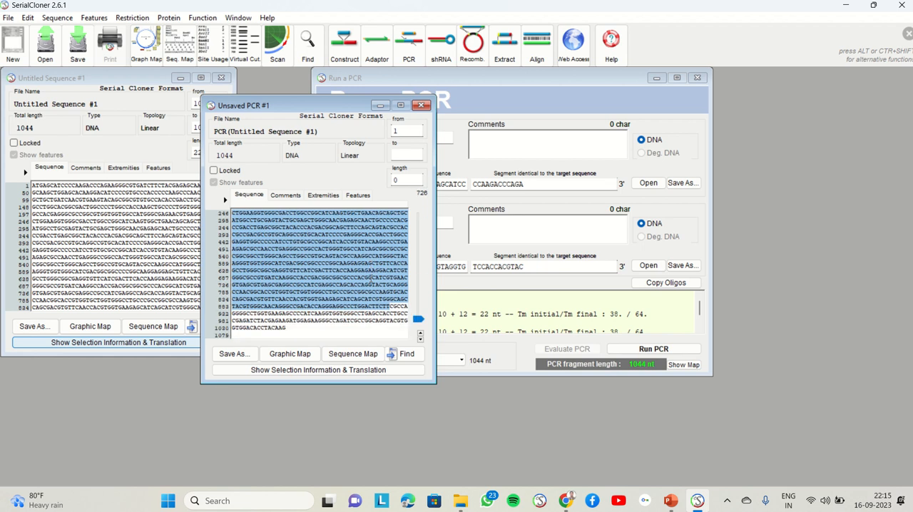
key(shift+Down)
key(shift+Down)
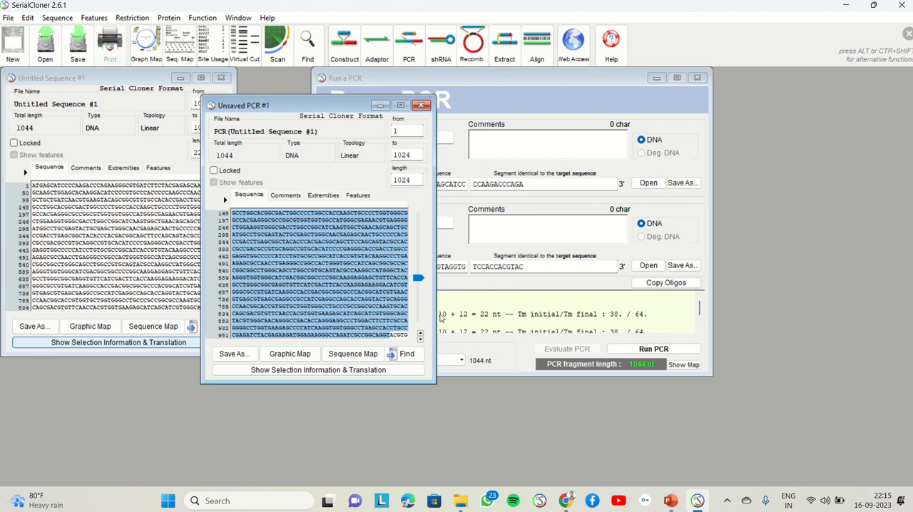
click(420, 340)
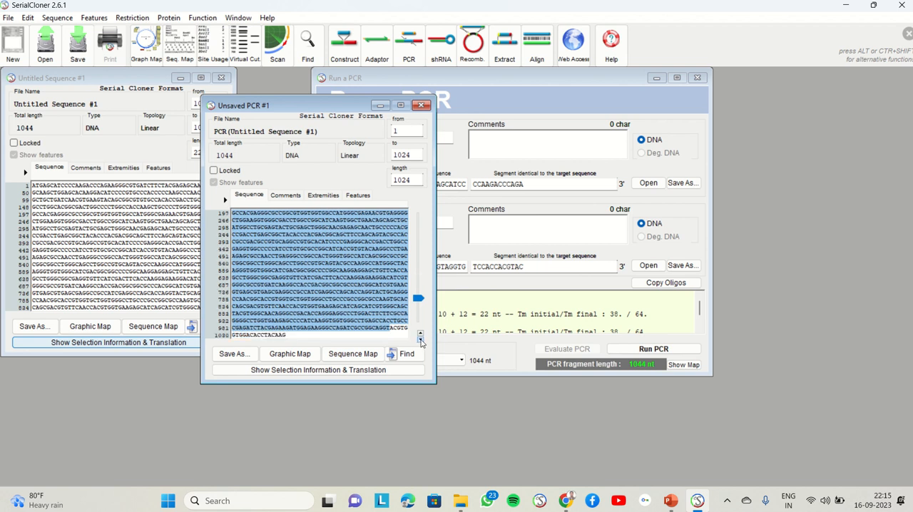
key(shift+Right)
click(420, 340)
shift+click(394, 326)
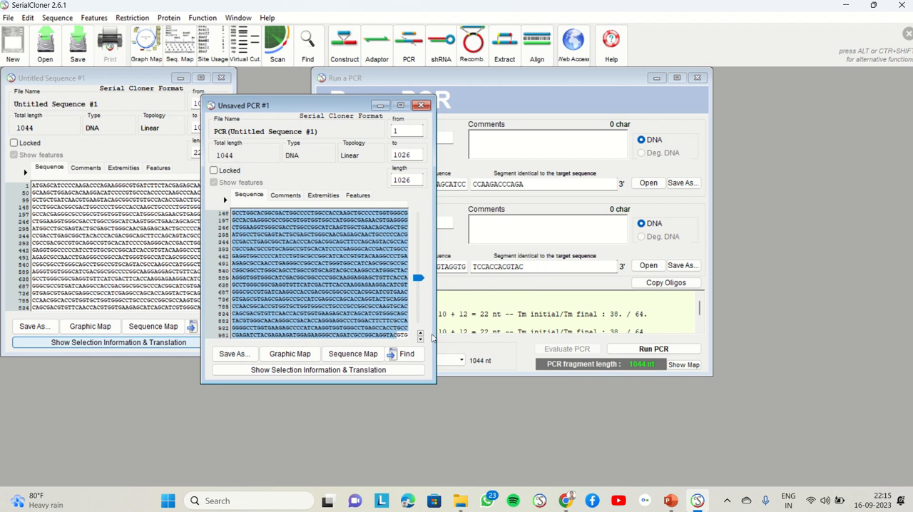
click(420, 341)
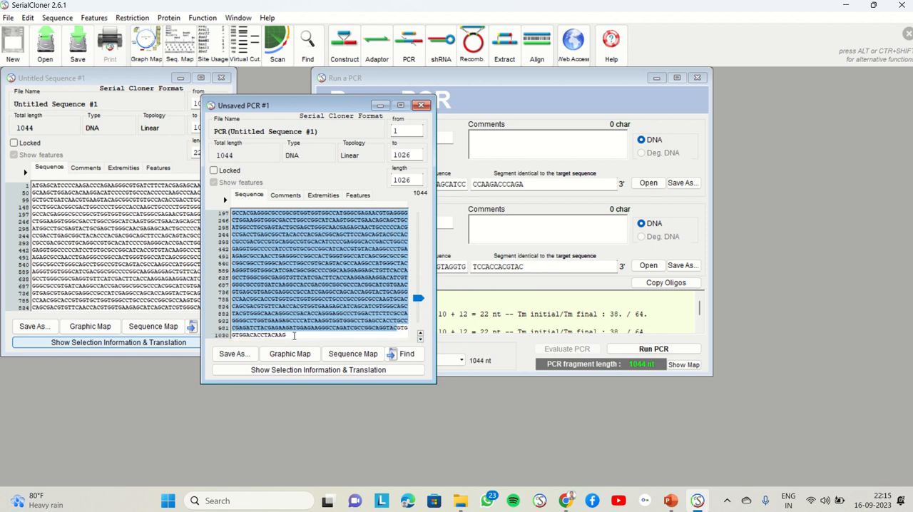
drag(295, 336, 224, 209)
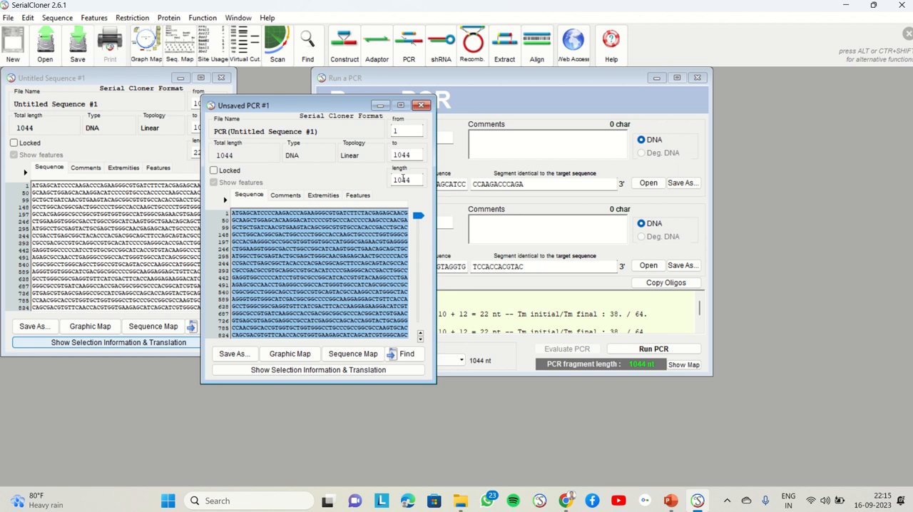
click(411, 180)
Uncover the PCR primer settings, then switch to PowerPoint and read the two Primer optimization slides, 12 and 13.
drag(324, 106, 165, 101)
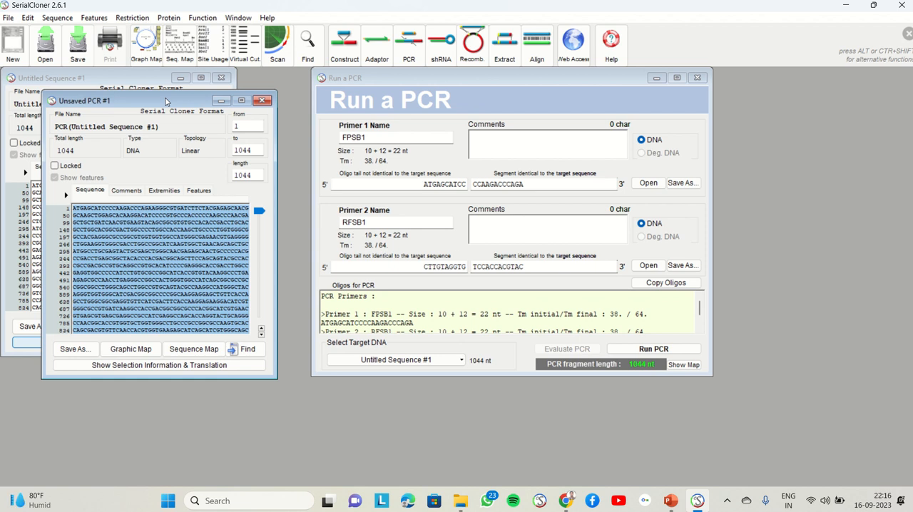
click(672, 502)
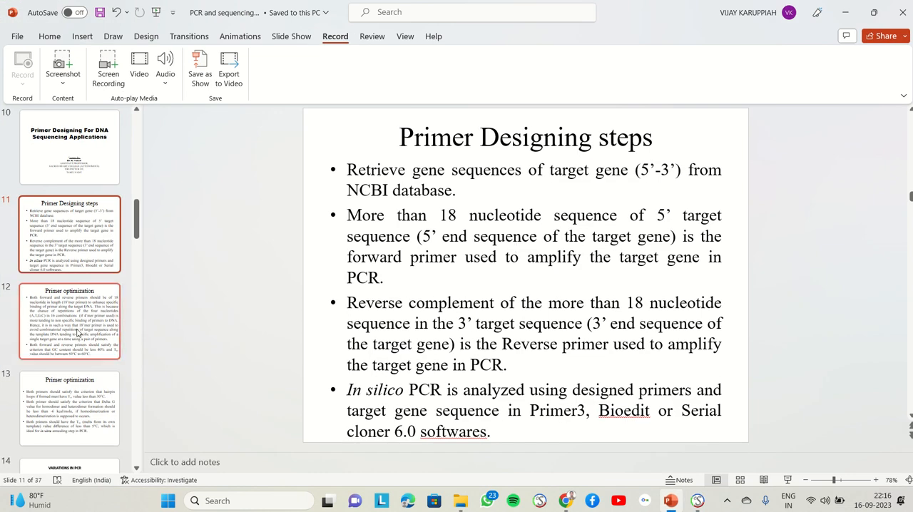
click(79, 333)
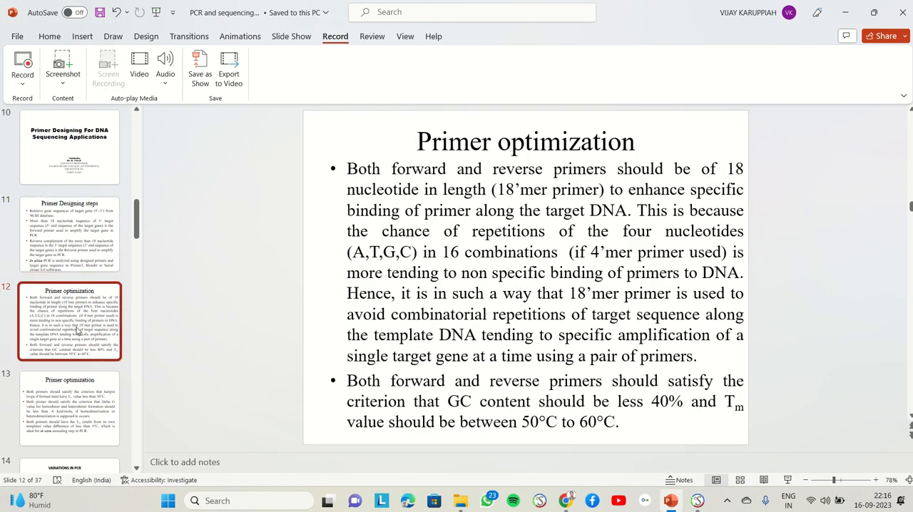
click(76, 407)
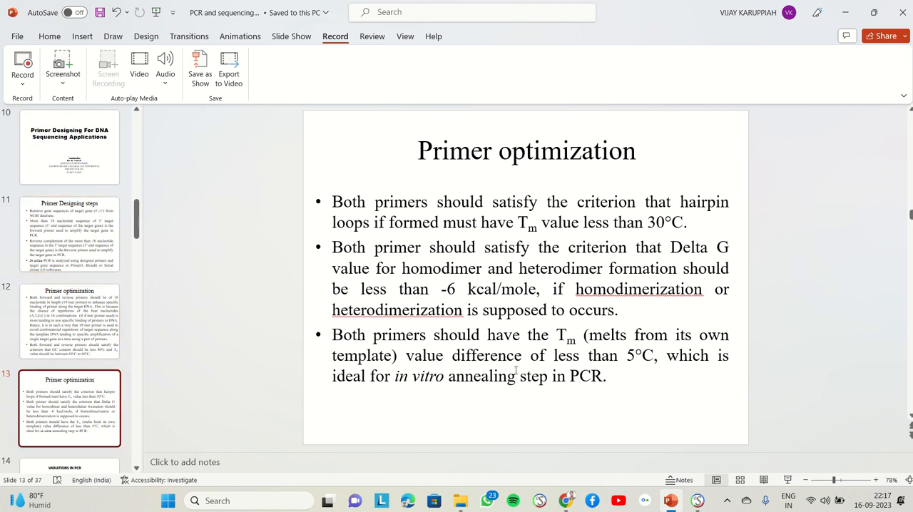
Switch back to Serial Cloner and place the PCR product window beside the Untitled Sequence #1 window.
click(697, 501)
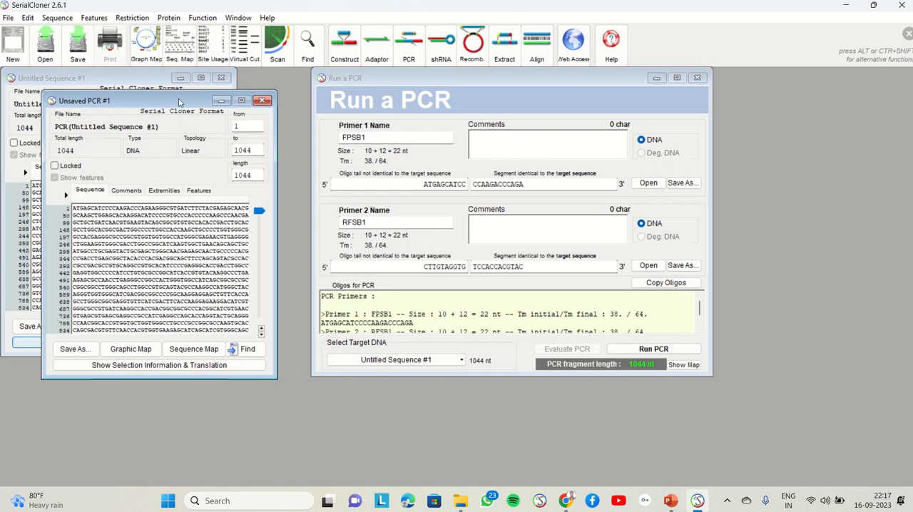
drag(179, 100, 342, 103)
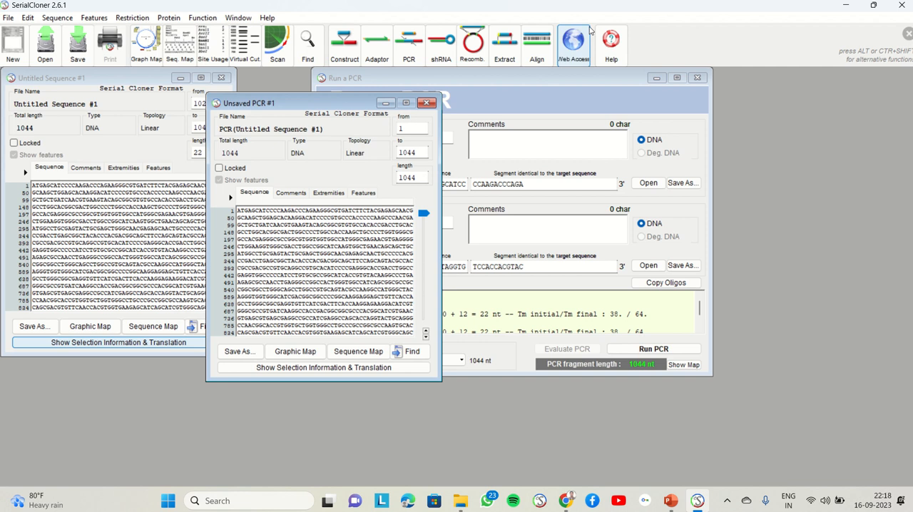
Switch to PowerPoint and go back to slide 10, titled Primer Designing For DNA Sequencing Applications.
click(671, 501)
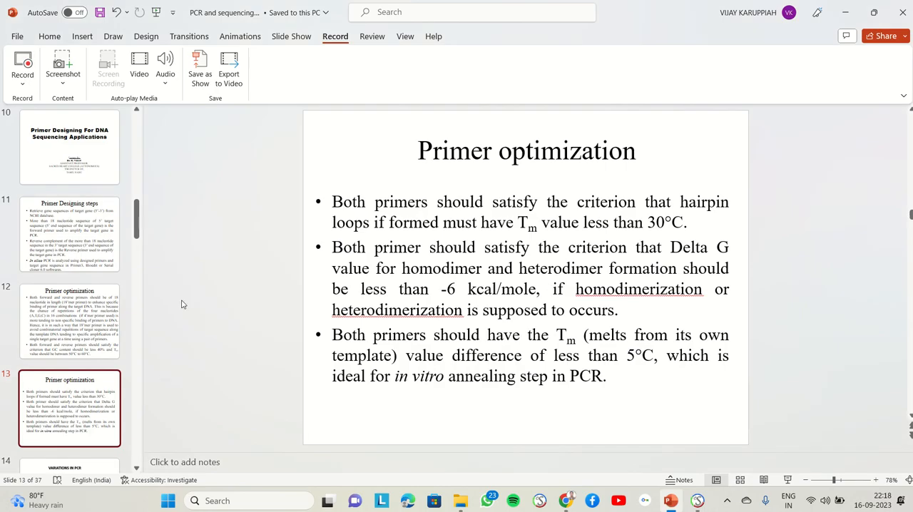
scroll(181, 304, up, 2)
scroll(181, 305, up, 1)
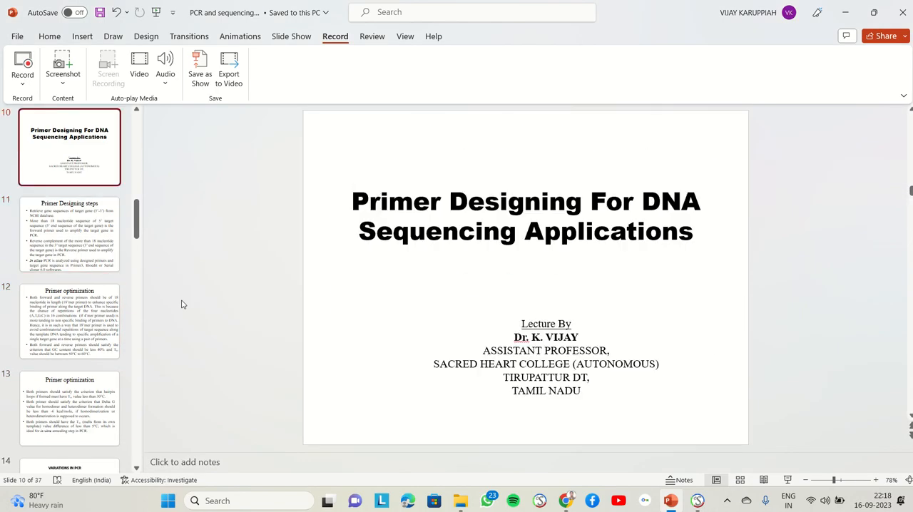
mouse_move(455, 4)
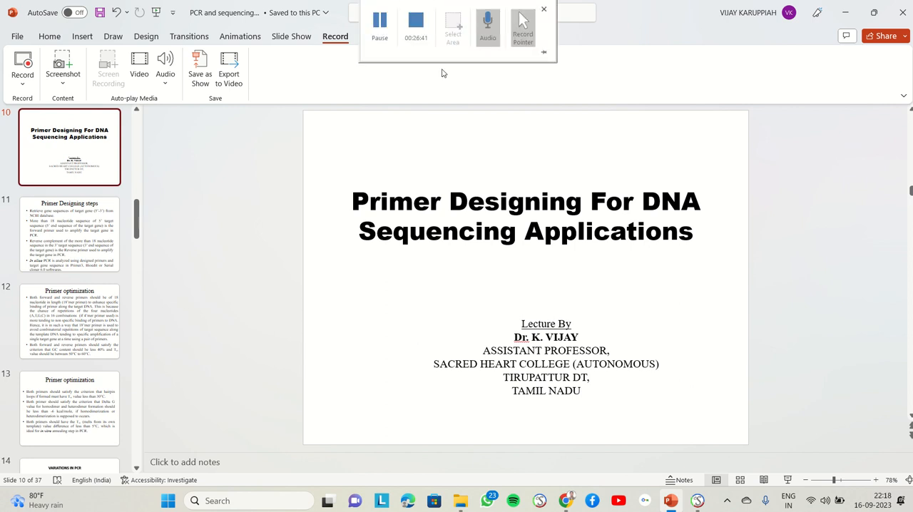